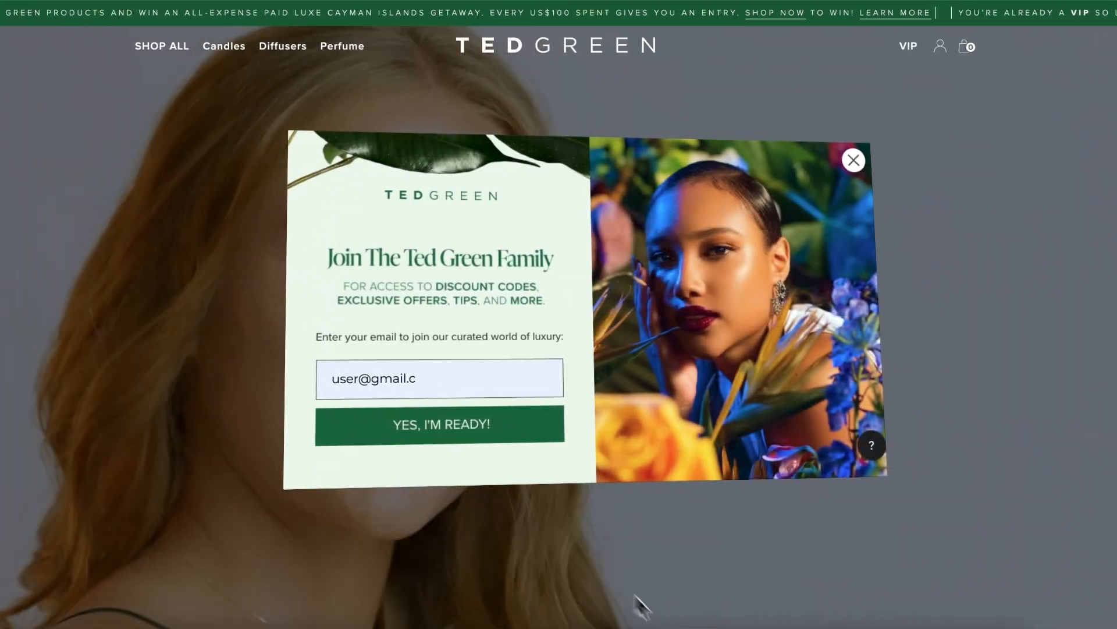
Step: Finish entering the Gmail address in the Ted Green popup and submit it to join
{"action": "type", "text": "om"}
{"action": "left_click", "coordinate": [445, 432]}
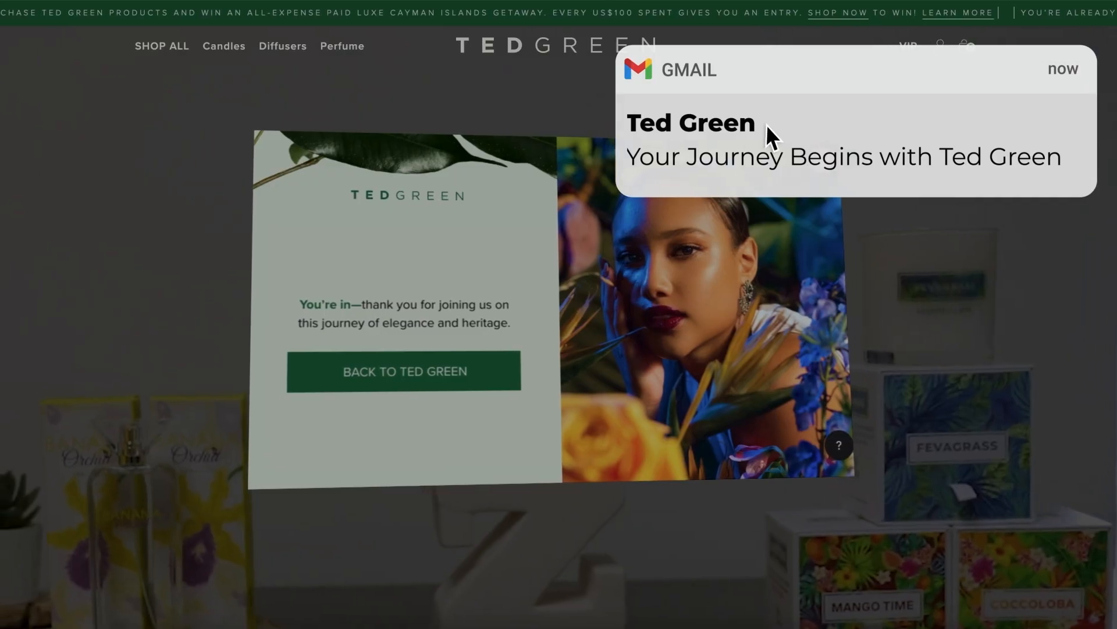
Step: Open the Ted Green welcome email in Gmail and scroll through the banner and 15% off offer
{"action": "left_click", "coordinate": [766, 125]}
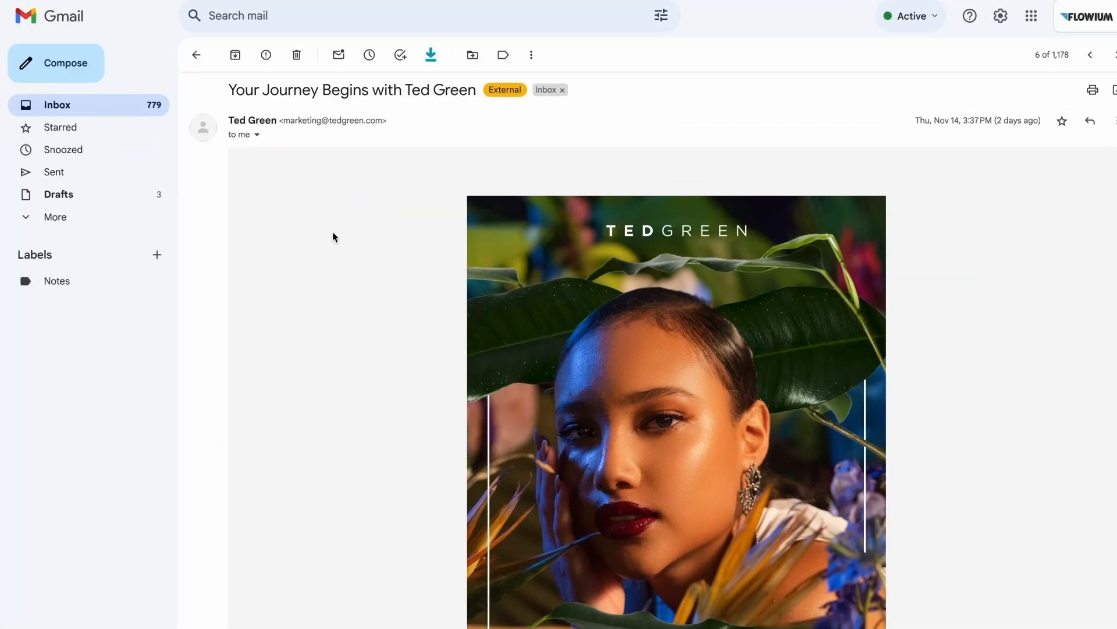
{"action": "scroll", "coordinate": [334, 236], "scroll_direction": "down", "scroll_amount": 5}
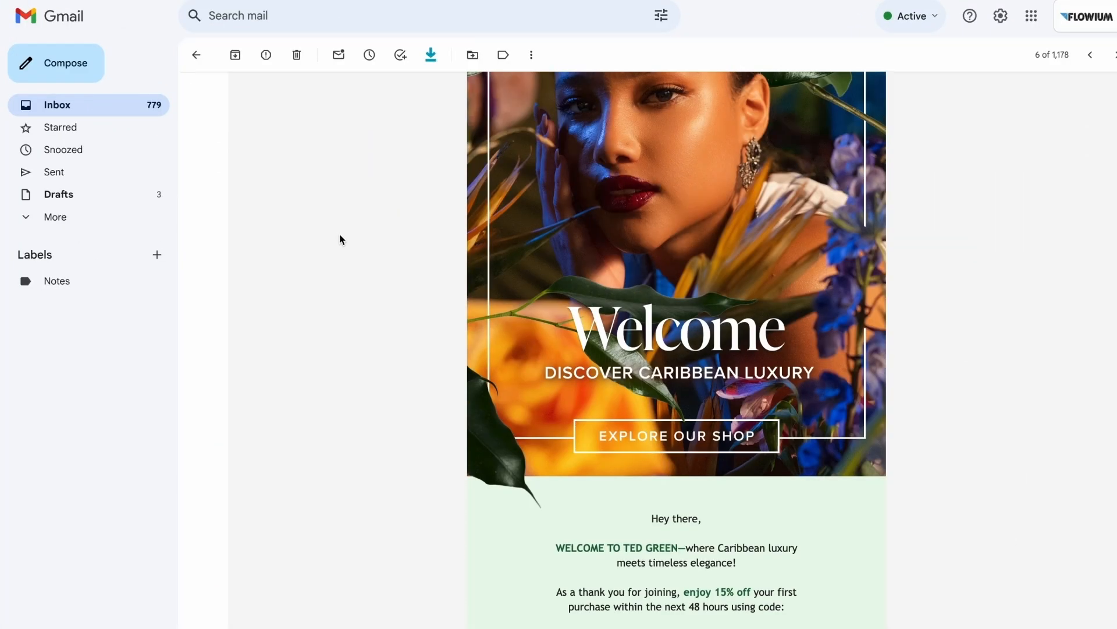
{"action": "scroll", "coordinate": [663, 309], "scroll_direction": "down", "scroll_amount": 8}
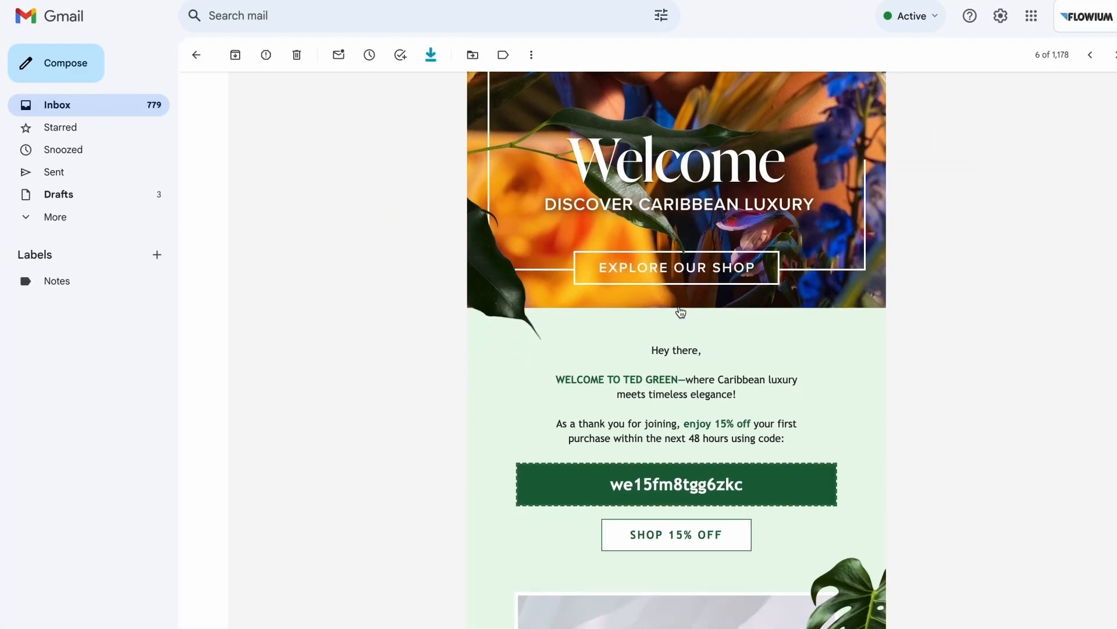
{"action": "scroll", "coordinate": [680, 313], "scroll_direction": "down", "scroll_amount": 10}
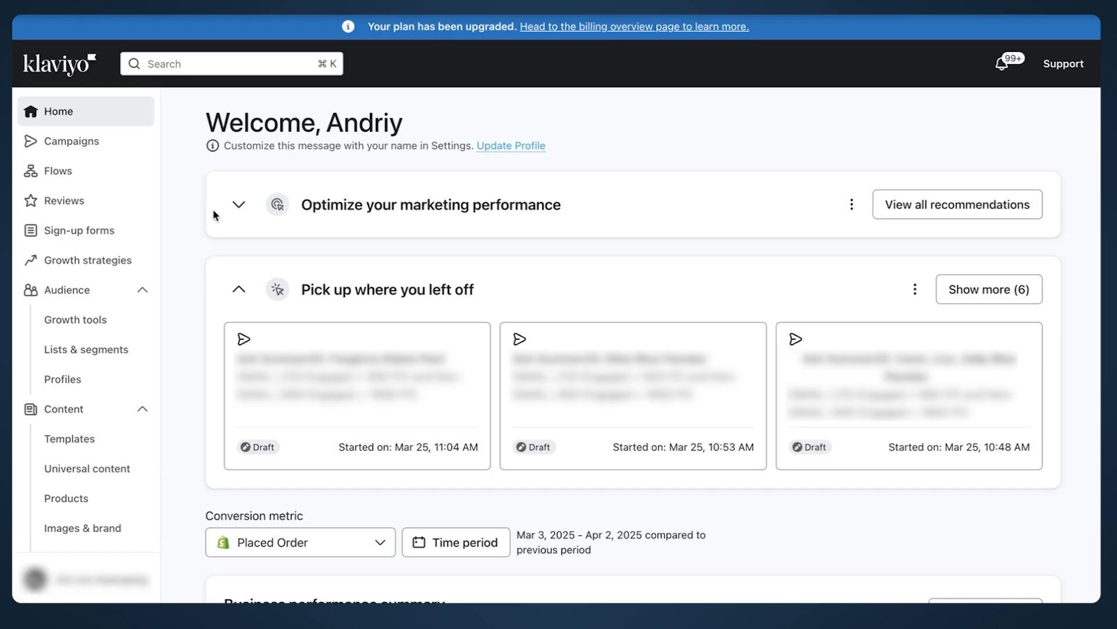
Step: From Flows, start a new flow, filter templates by 'welcome', and choose to build from scratch
{"action": "left_click", "coordinate": [97, 172]}
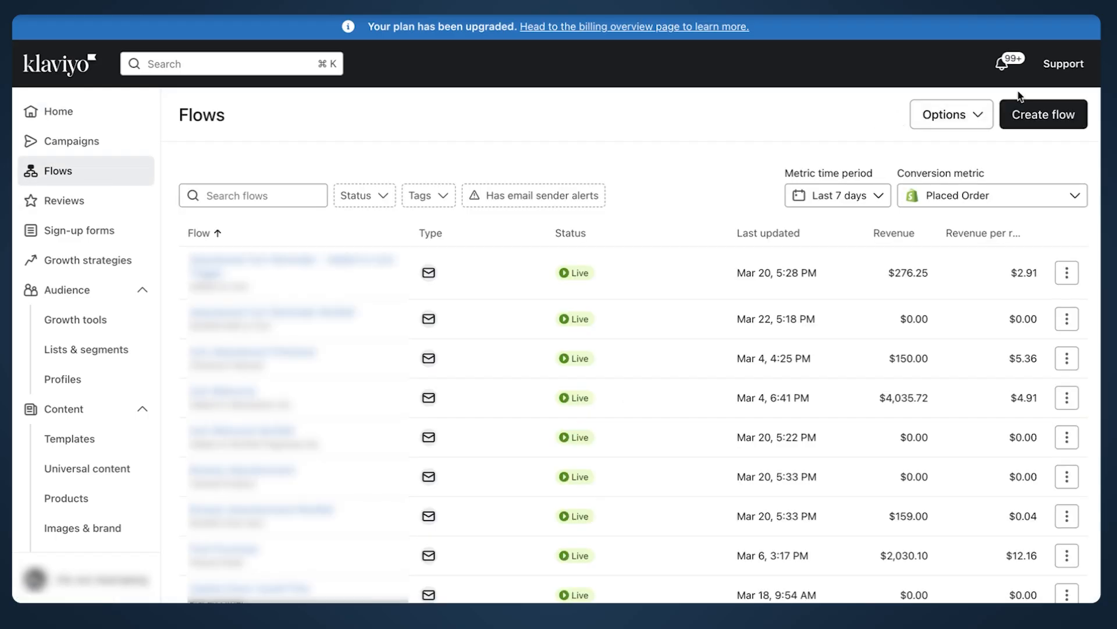
{"action": "left_click", "coordinate": [1059, 121]}
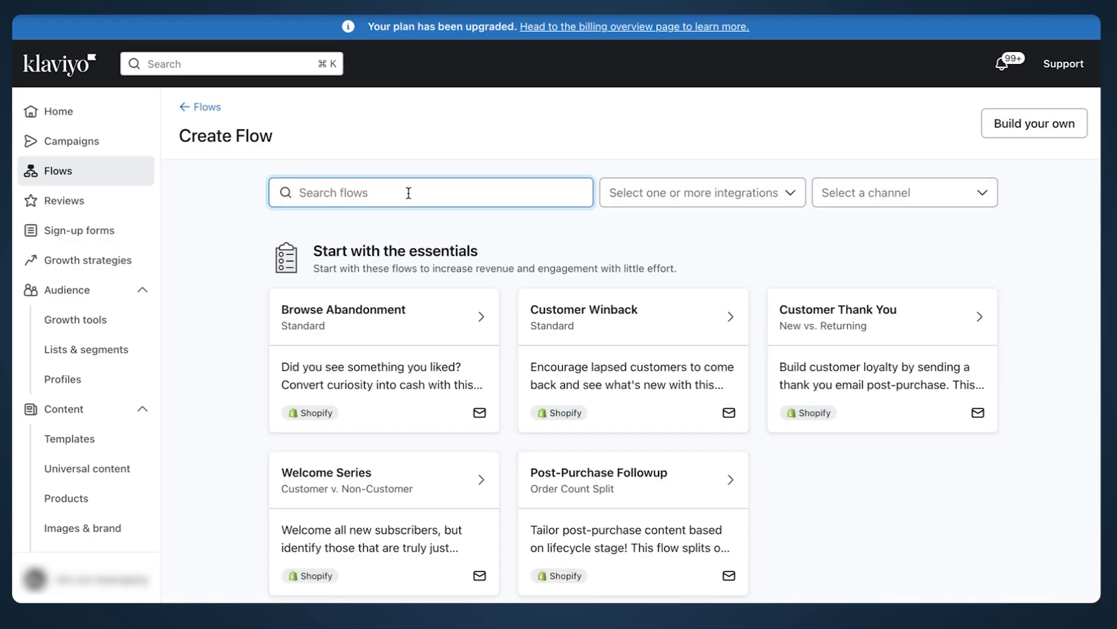
{"action": "type", "text": "welcome"}
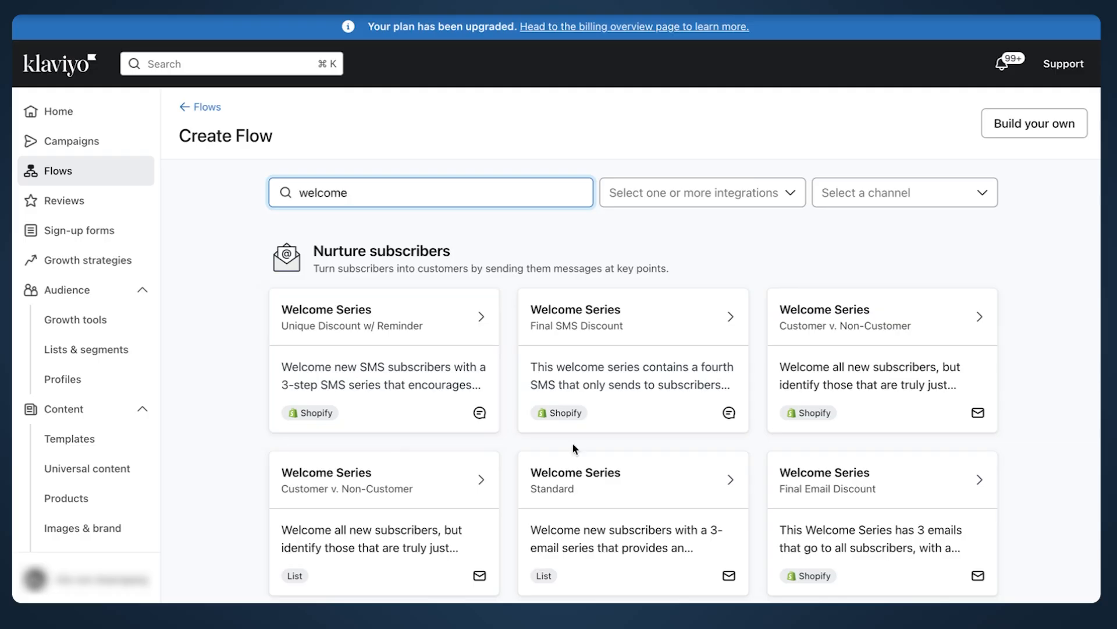
{"action": "scroll", "coordinate": [575, 448], "scroll_direction": "down", "scroll_amount": 2}
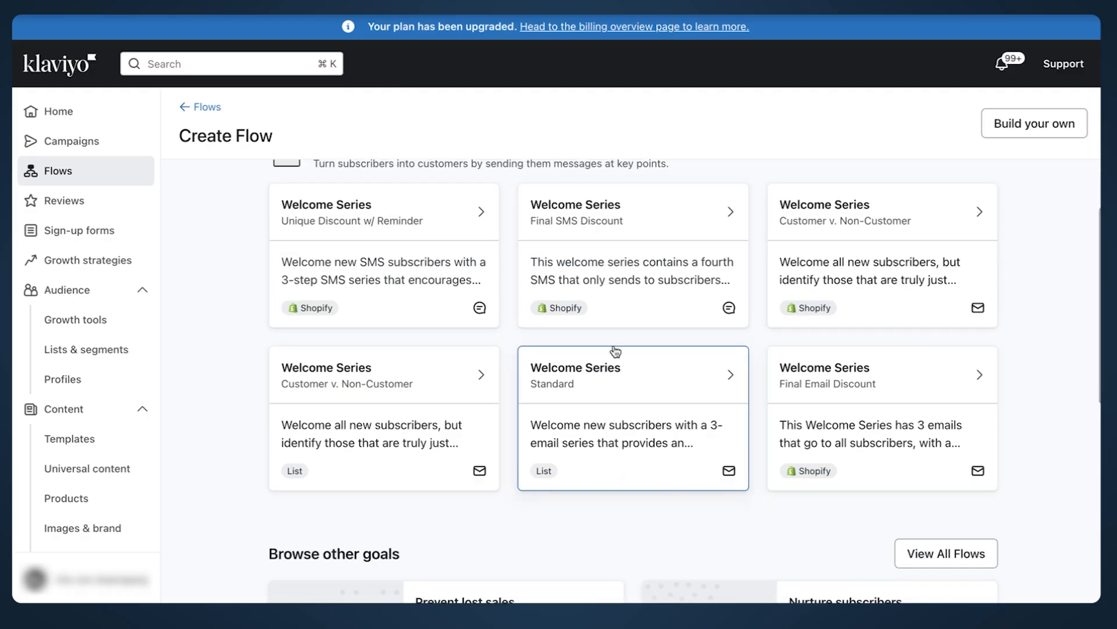
{"action": "scroll", "coordinate": [236, 281], "scroll_direction": "up", "scroll_amount": 2}
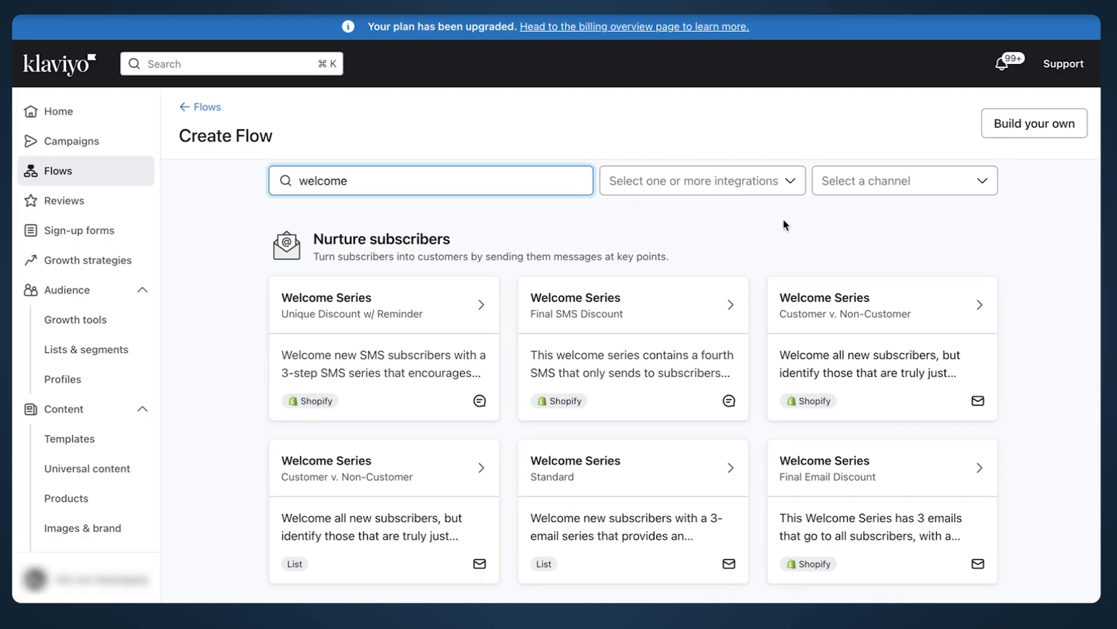
{"action": "left_click", "coordinate": [1030, 133]}
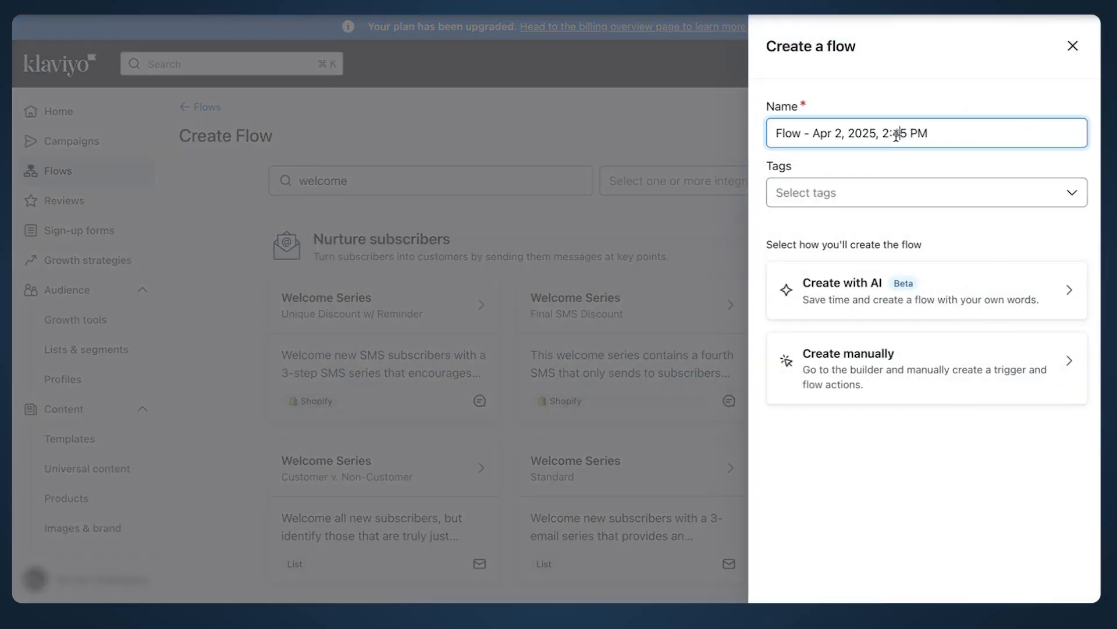
Step: Name the new flow 'Welcome Flow' and choose to build it manually
{"action": "triple_click", "coordinate": [892, 133]}
{"action": "type", "text": "Welcome Flow"}
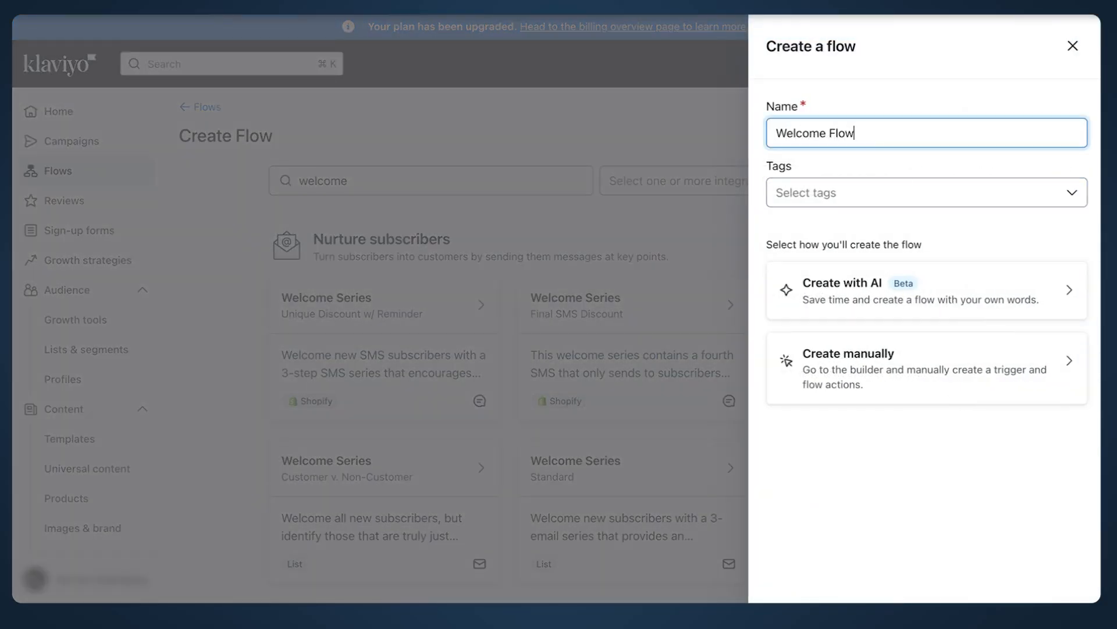
{"action": "left_click", "coordinate": [952, 366]}
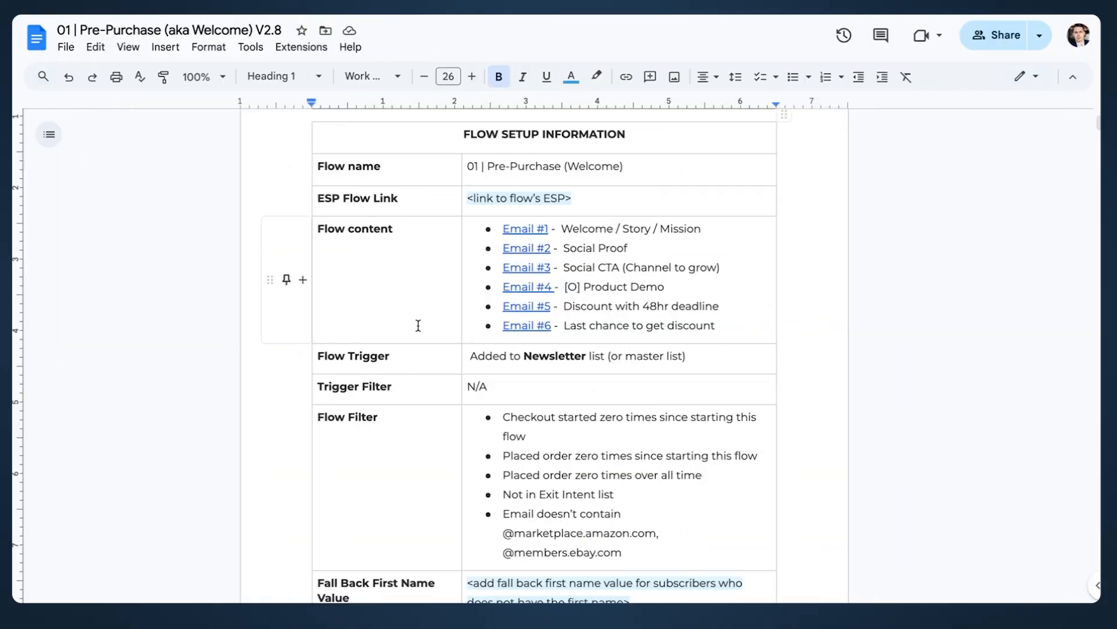
Step: Select the setup doc's Flow Trigger row, which specifies Added to Newsletter list
{"action": "left_click", "coordinate": [325, 354]}
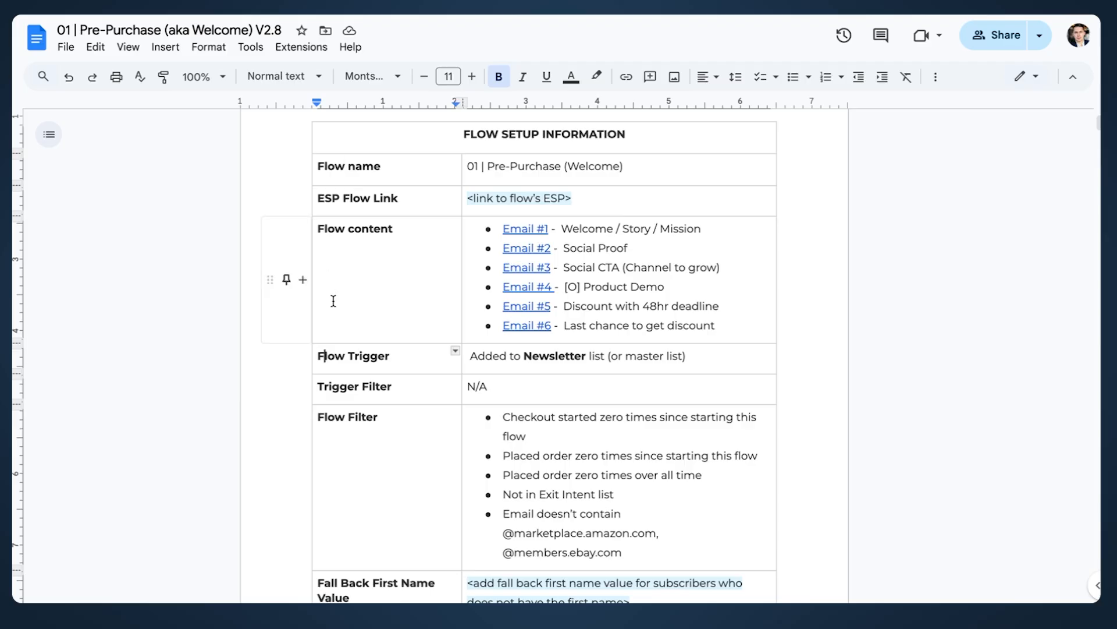
{"action": "left_click_drag", "start_coordinate": [317, 358], "coordinate": [515, 359]}
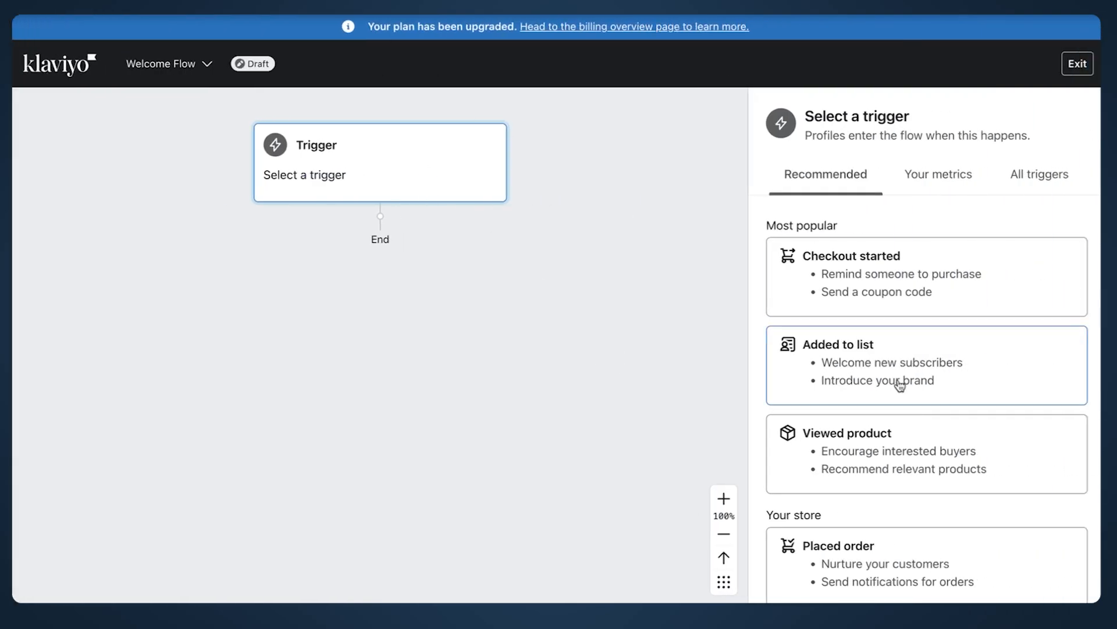
{"action": "scroll", "coordinate": [902, 407], "scroll_direction": "down", "scroll_amount": 2}
{"action": "scroll", "coordinate": [896, 436], "scroll_direction": "up", "scroll_amount": 2}
{"action": "scroll", "coordinate": [902, 366], "scroll_direction": "down", "scroll_amount": 6}
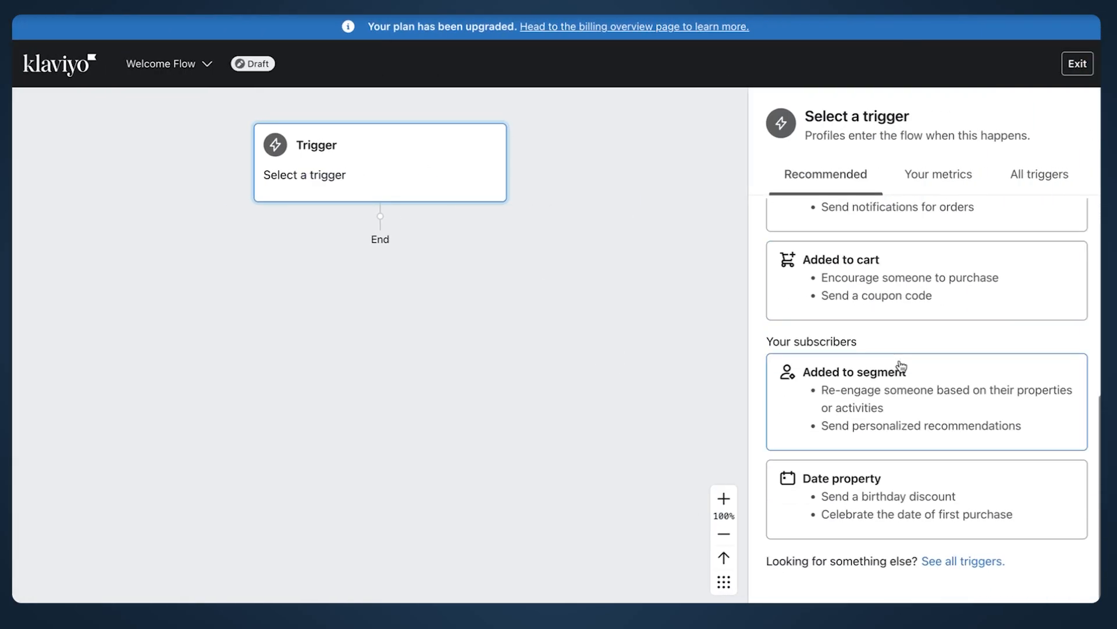
Step: Set the trigger to Added to list with the Newsletter list, checking the setup doc's filter spec
{"action": "scroll", "coordinate": [925, 402], "scroll_direction": "up", "scroll_amount": 6}
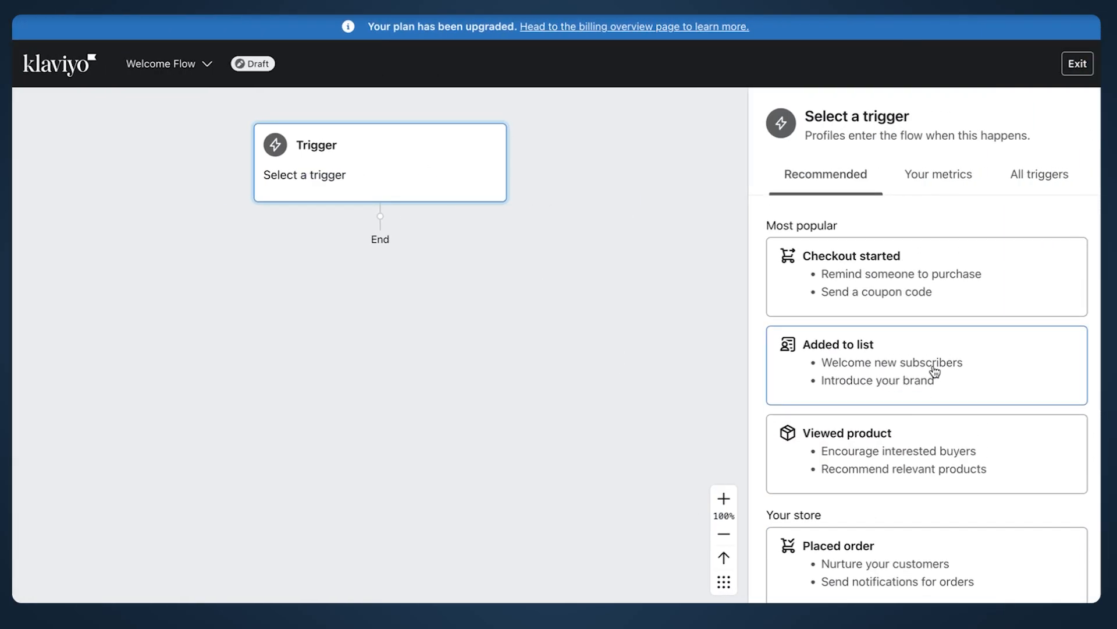
{"action": "left_click", "coordinate": [934, 371]}
{"action": "left_click", "coordinate": [849, 344]}
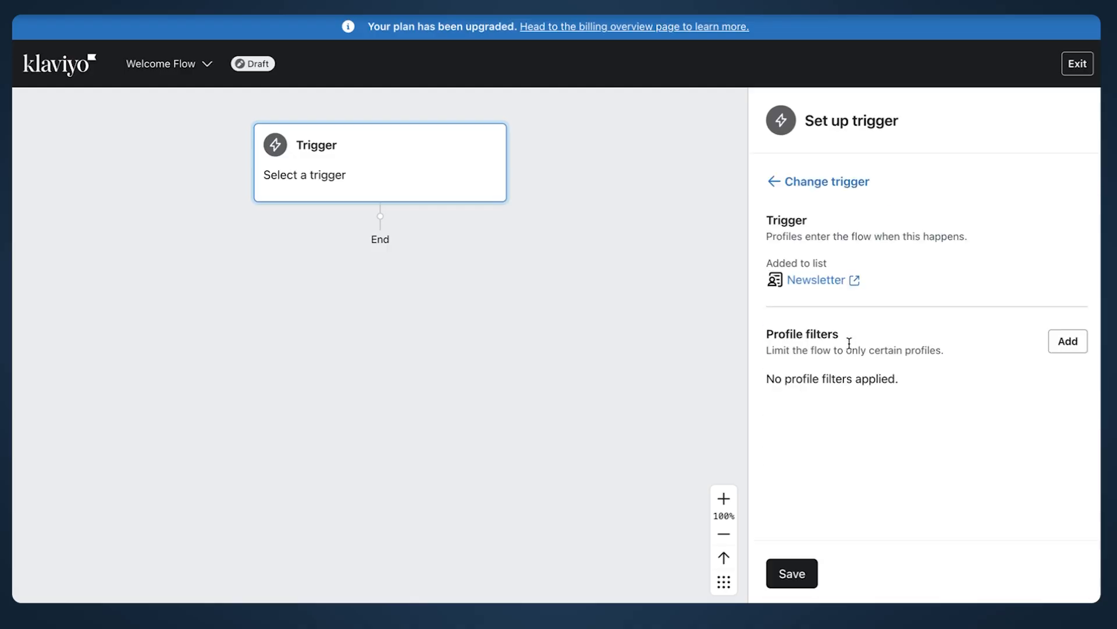
{"action": "left_click_drag", "start_coordinate": [764, 341], "coordinate": [845, 335]}
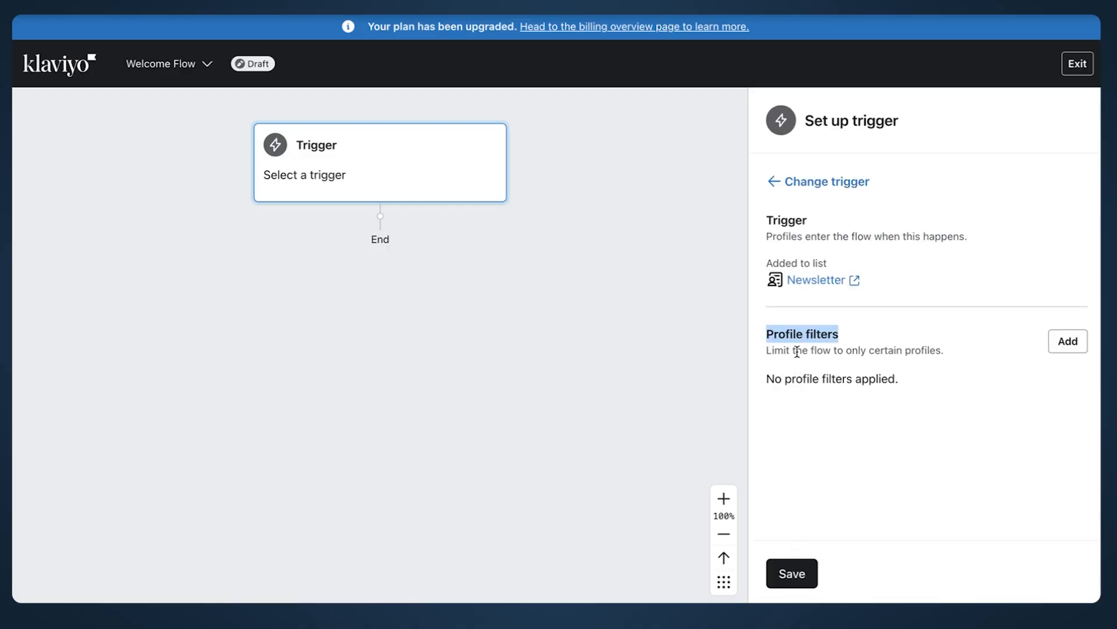
{"action": "key", "text": "ctrl+Left"}
{"action": "left_click_drag", "start_coordinate": [503, 288], "coordinate": [552, 313]}
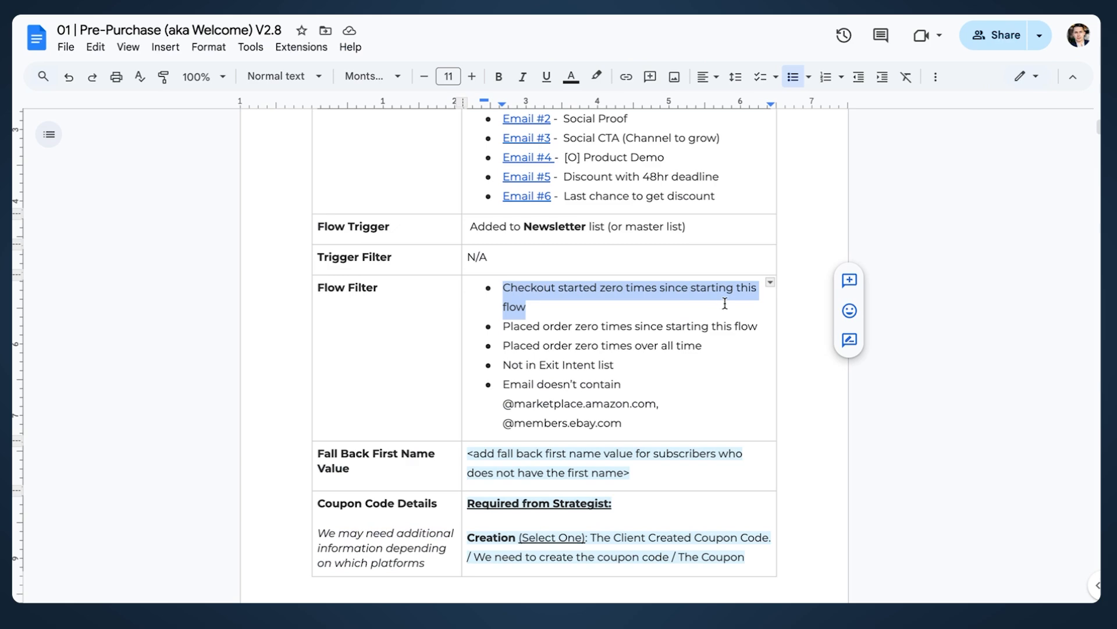
{"action": "key", "text": "ctrl+Right"}
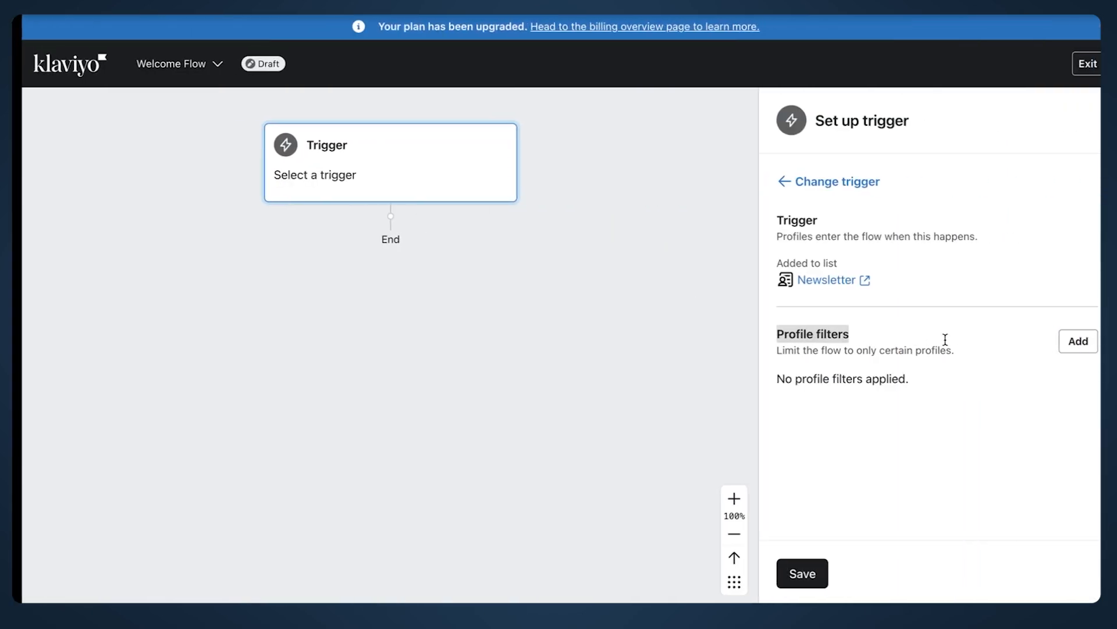
Step: Add a 'What someone has done' profile filter using the Checkout Started metric
{"action": "left_click", "coordinate": [1067, 343]}
{"action": "left_click", "coordinate": [902, 240]}
{"action": "left_click", "coordinate": [901, 239]}
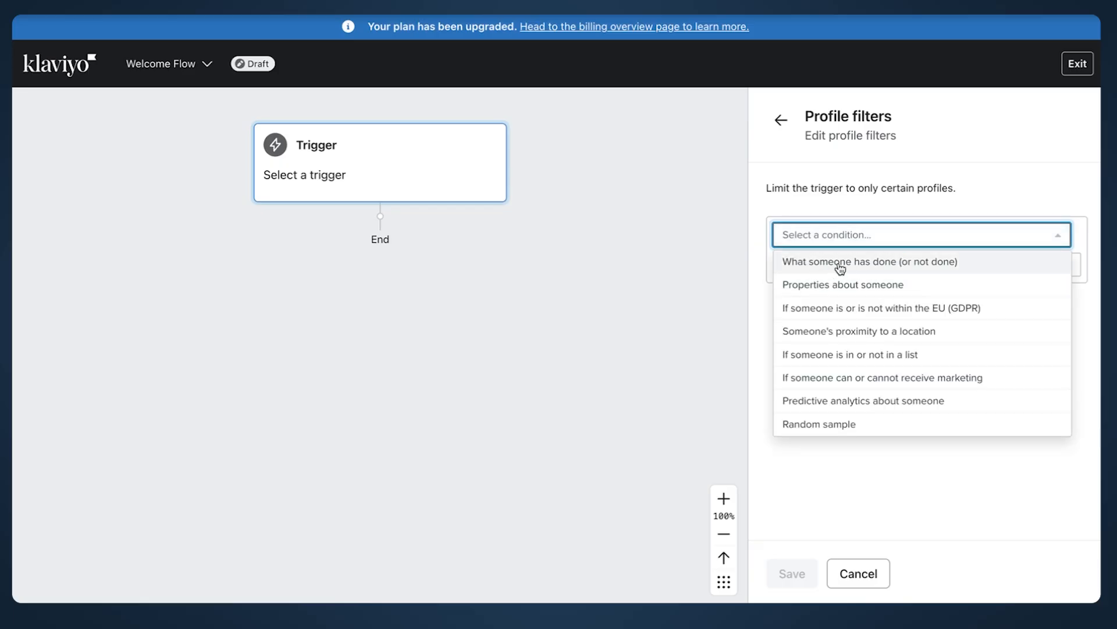
{"action": "left_click", "coordinate": [840, 266]}
{"action": "left_click", "coordinate": [861, 265]}
{"action": "left_click", "coordinate": [879, 299]}
{"action": "type", "text": "check"}
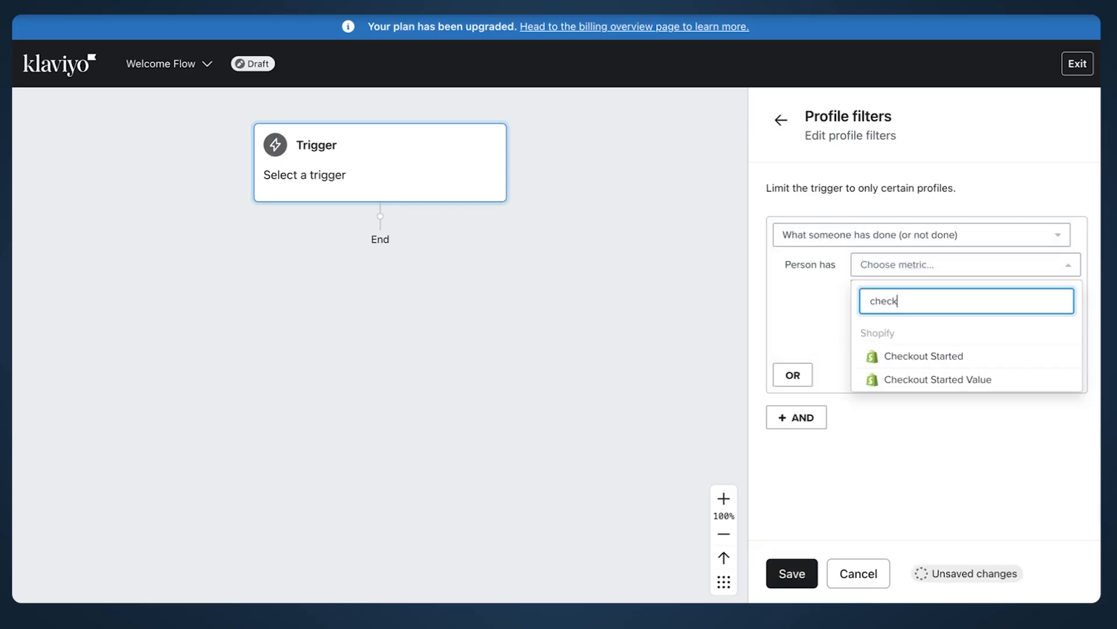
{"action": "left_click", "coordinate": [903, 362]}
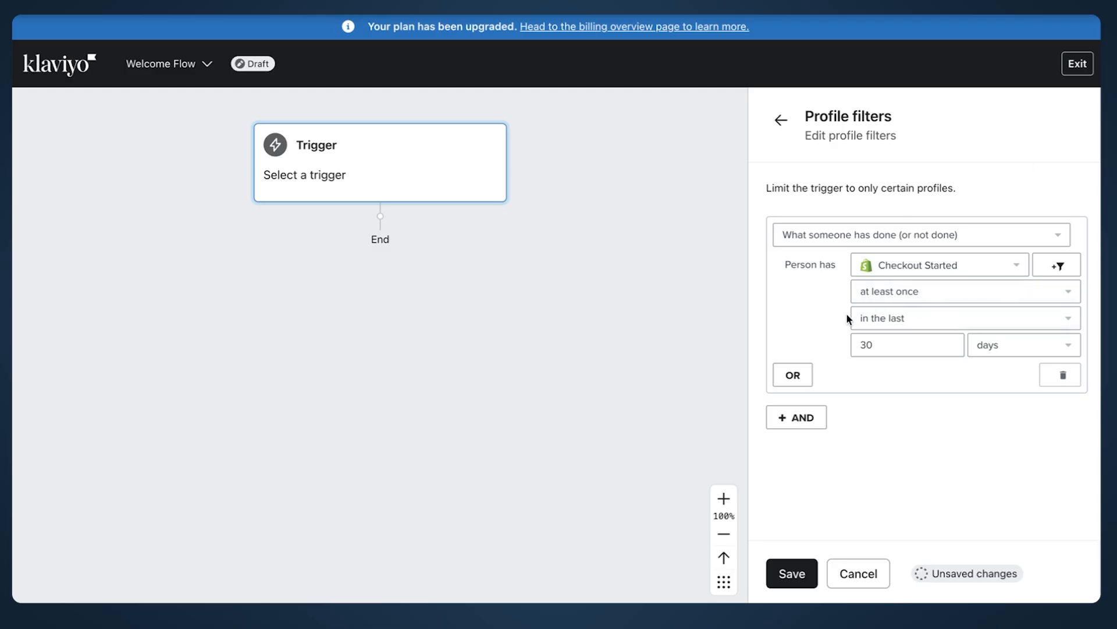
Step: Require Checkout Started zero times since starting this flow, then add an AND condition
{"action": "key", "text": "ctrl+Left"}
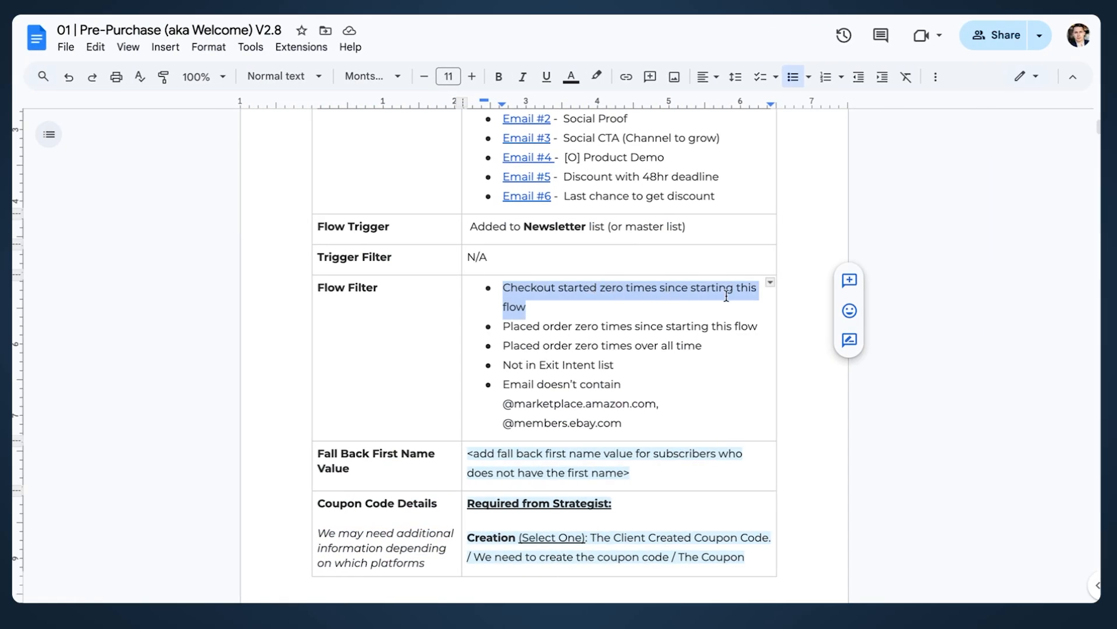
{"action": "key", "text": "ctrl+Right"}
{"action": "left_click", "coordinate": [896, 292]}
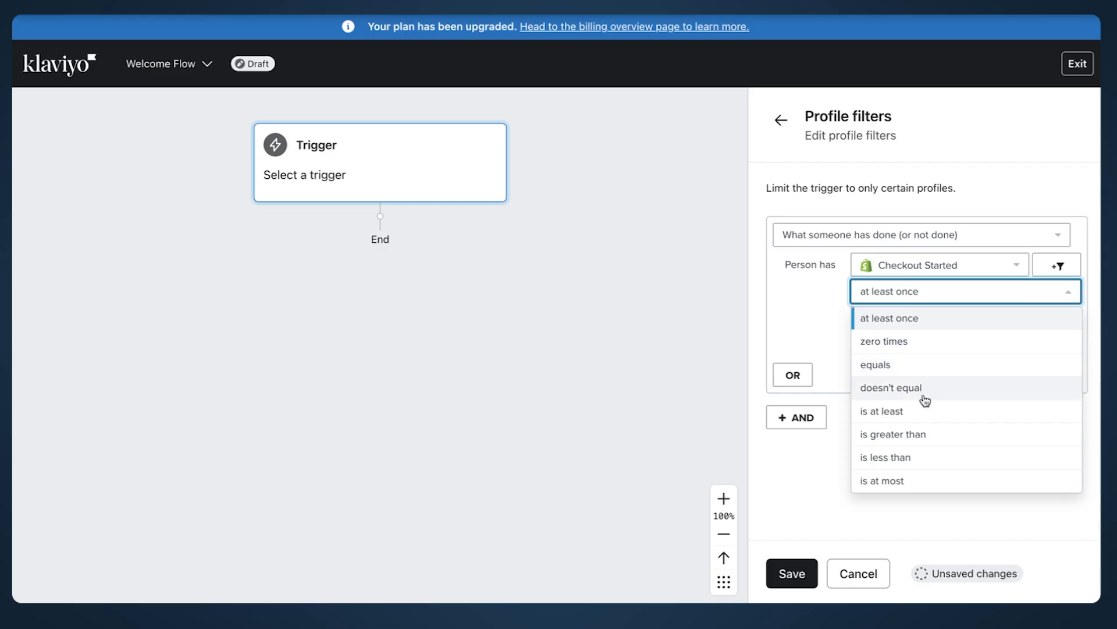
{"action": "left_click", "coordinate": [929, 342]}
{"action": "left_click", "coordinate": [907, 328]}
{"action": "left_click", "coordinate": [940, 492]}
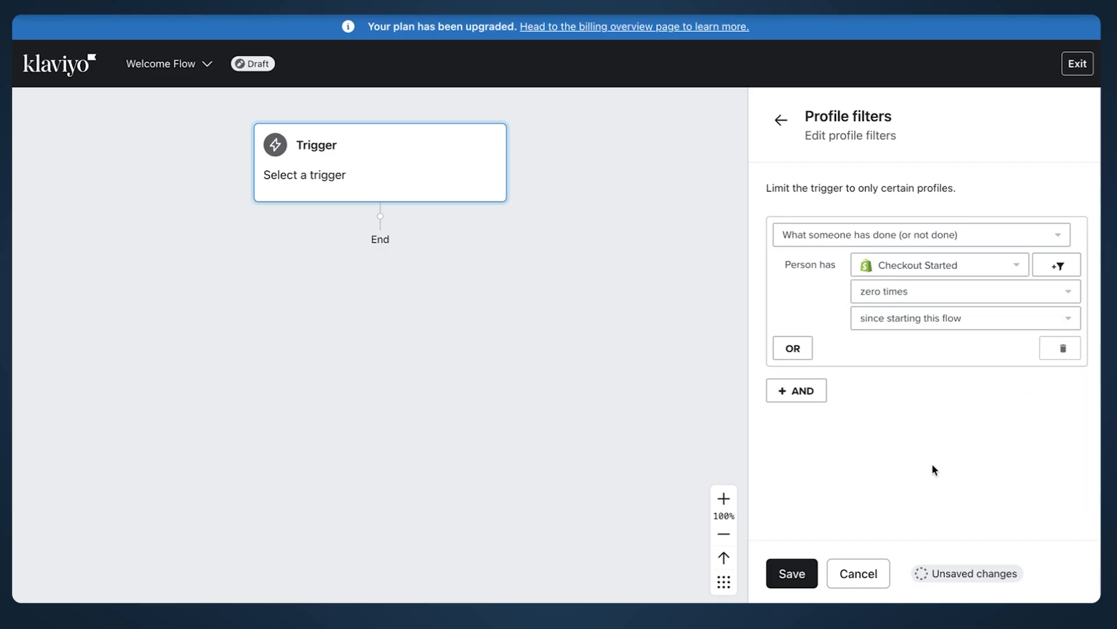
{"action": "left_click", "coordinate": [806, 394]}
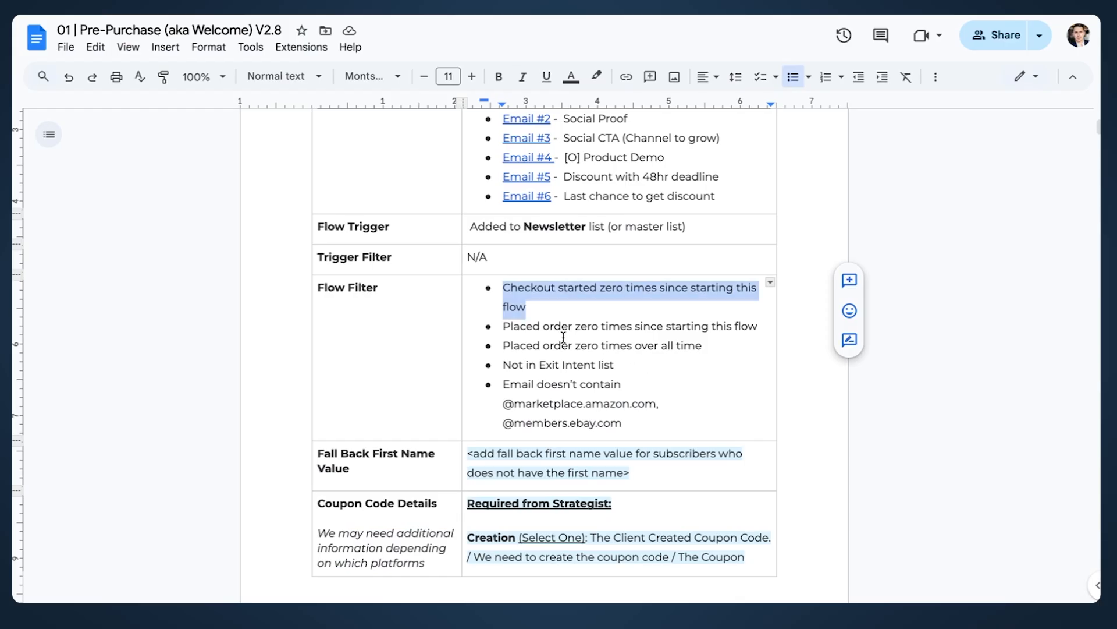
{"action": "left_click", "coordinate": [561, 327]}
{"action": "left_click_drag", "start_coordinate": [759, 327], "coordinate": [485, 330]}
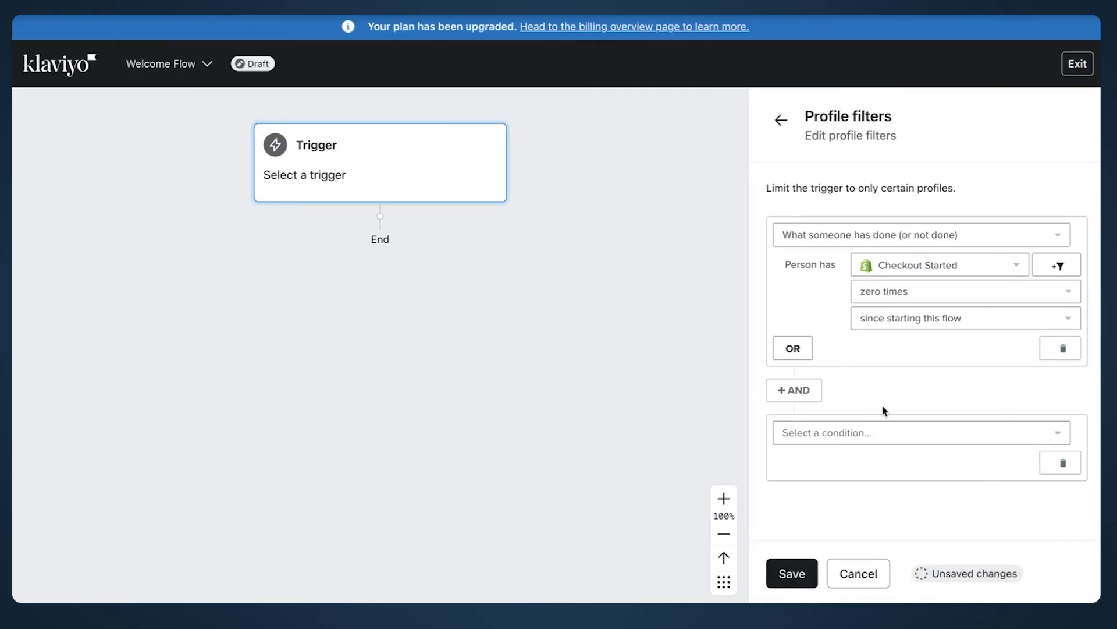
Step: Make the AND condition Placed Order zero times since starting this flow, and add another row
{"action": "left_click", "coordinate": [882, 434]}
{"action": "left_click", "coordinate": [898, 251]}
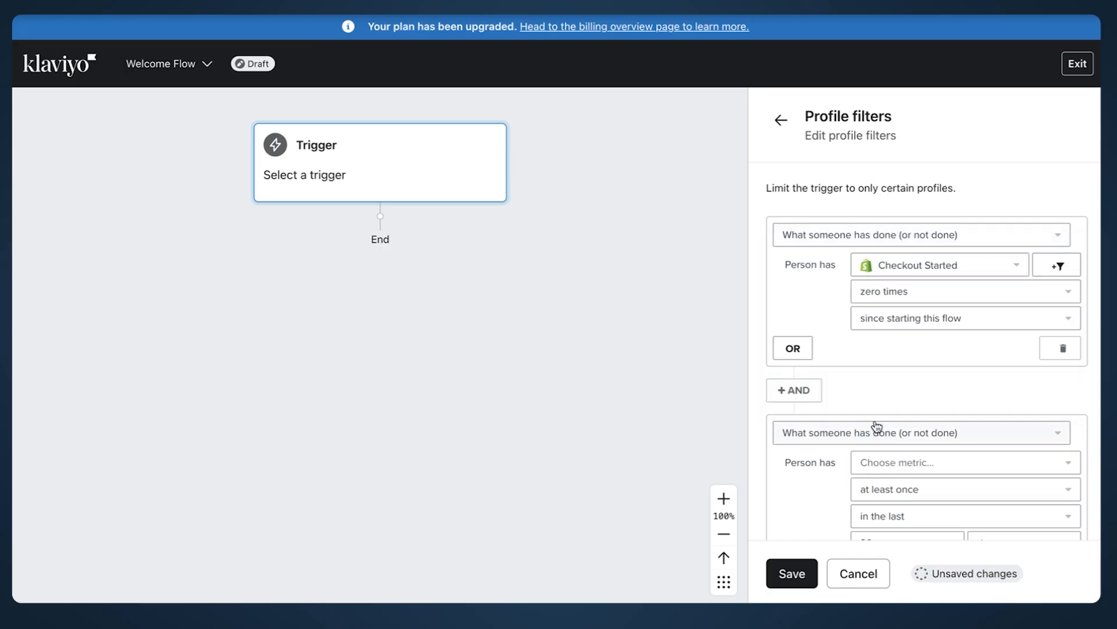
{"action": "scroll", "coordinate": [884, 378], "scroll_direction": "down", "scroll_amount": 2}
{"action": "left_click", "coordinate": [899, 317]}
{"action": "left_click", "coordinate": [895, 337]}
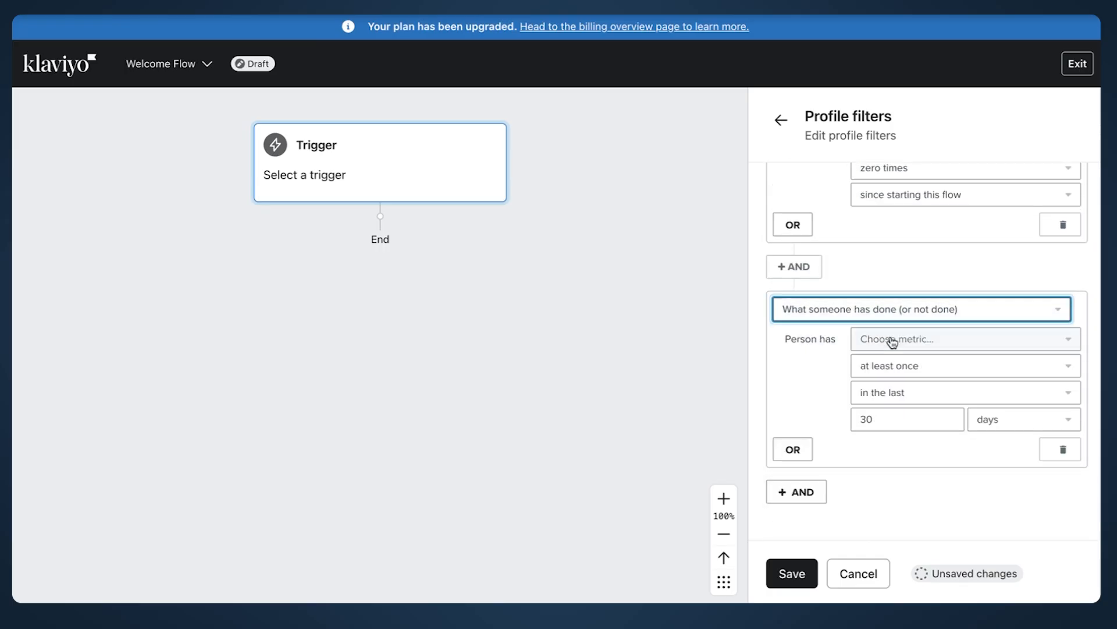
{"action": "left_click", "coordinate": [892, 344]}
{"action": "left_click", "coordinate": [891, 371]}
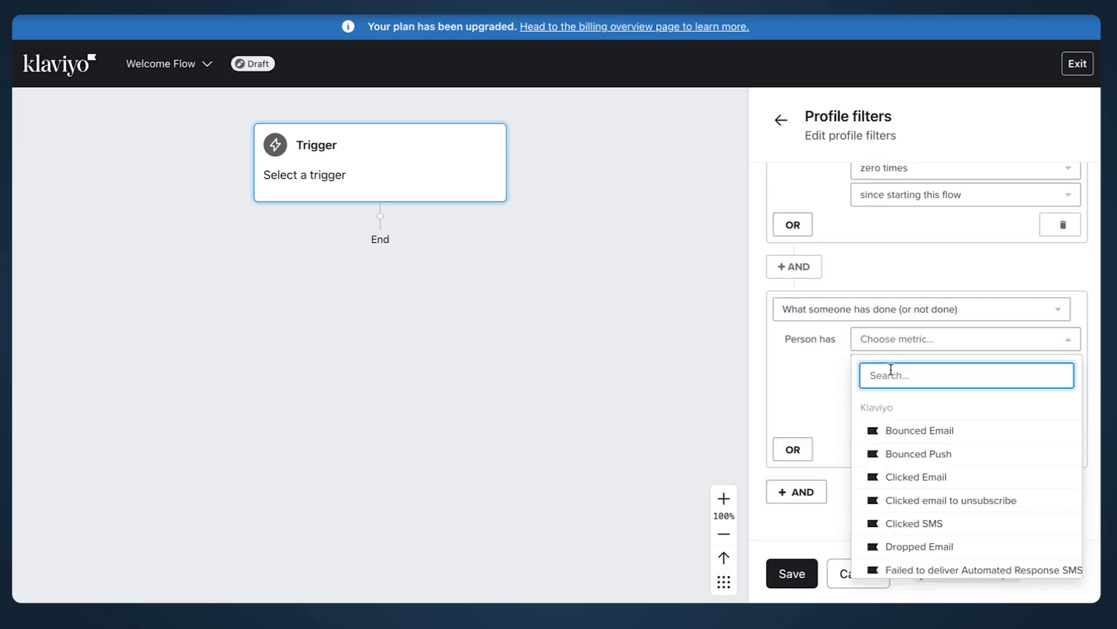
{"action": "type", "text": "placed"}
{"action": "left_click", "coordinate": [891, 431]}
{"action": "left_click", "coordinate": [915, 367]}
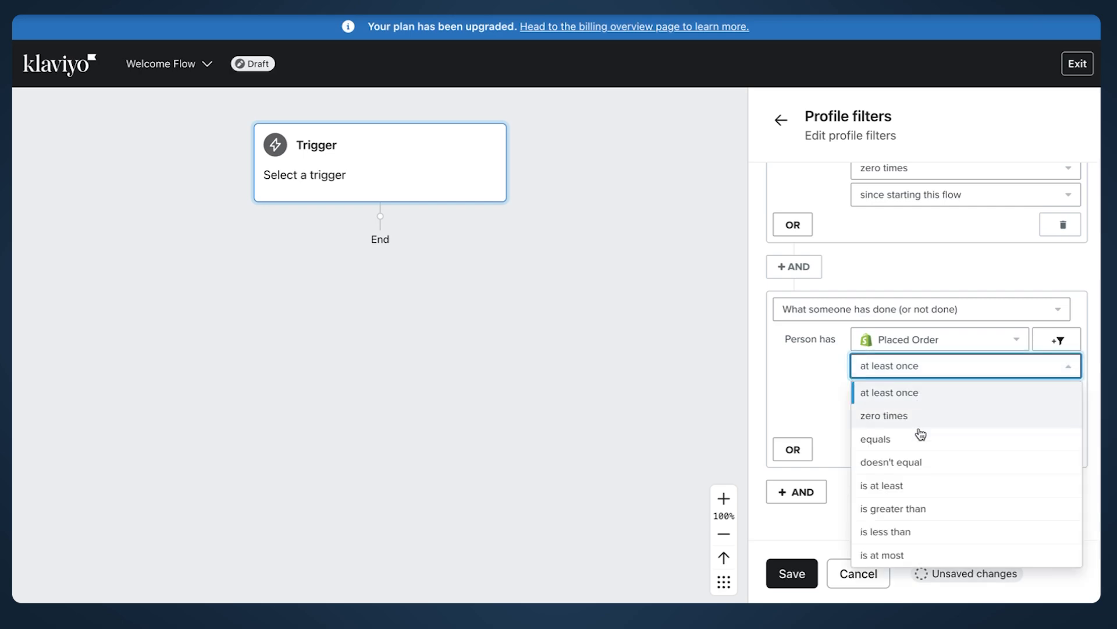
{"action": "left_click", "coordinate": [919, 417]}
{"action": "left_click", "coordinate": [905, 402]}
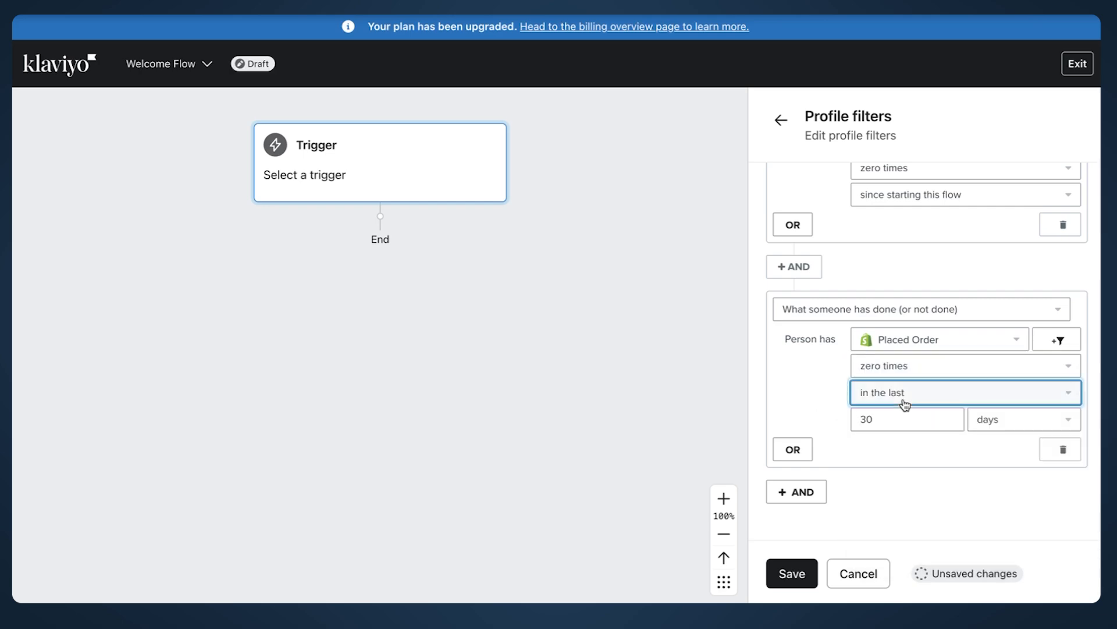
{"action": "left_click", "coordinate": [928, 557]}
{"action": "left_click", "coordinate": [797, 481]}
{"action": "scroll", "coordinate": [830, 379], "scroll_direction": "down", "scroll_amount": 2}
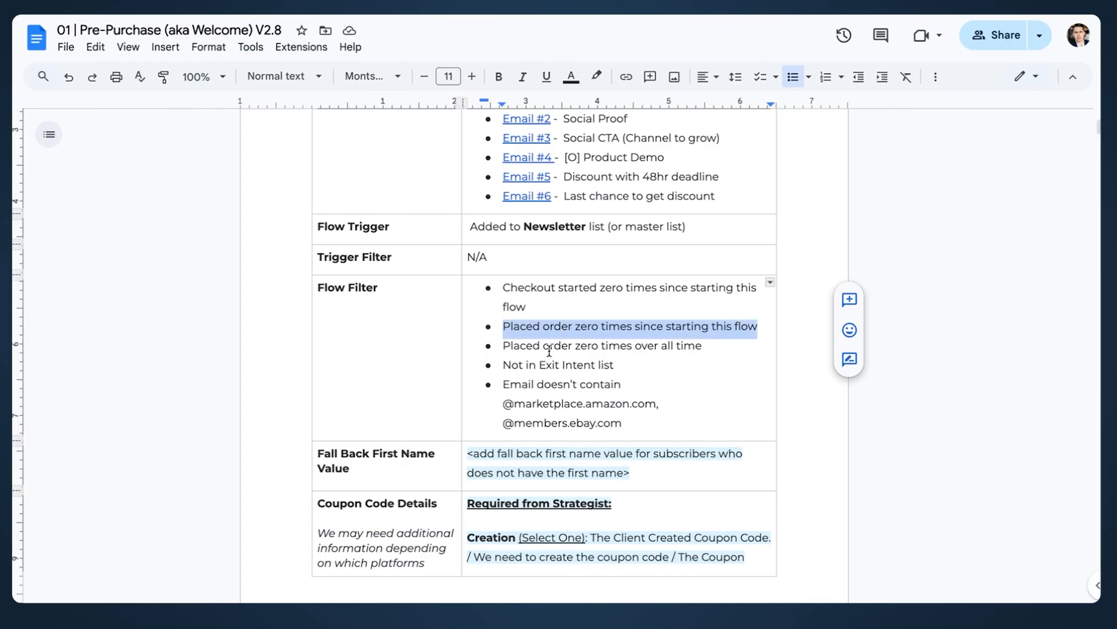
Step: Set the new row to Placed Order zero times since starting this flow, then review the spec's exclusion lines
{"action": "left_click_drag", "start_coordinate": [709, 346], "coordinate": [501, 345]}
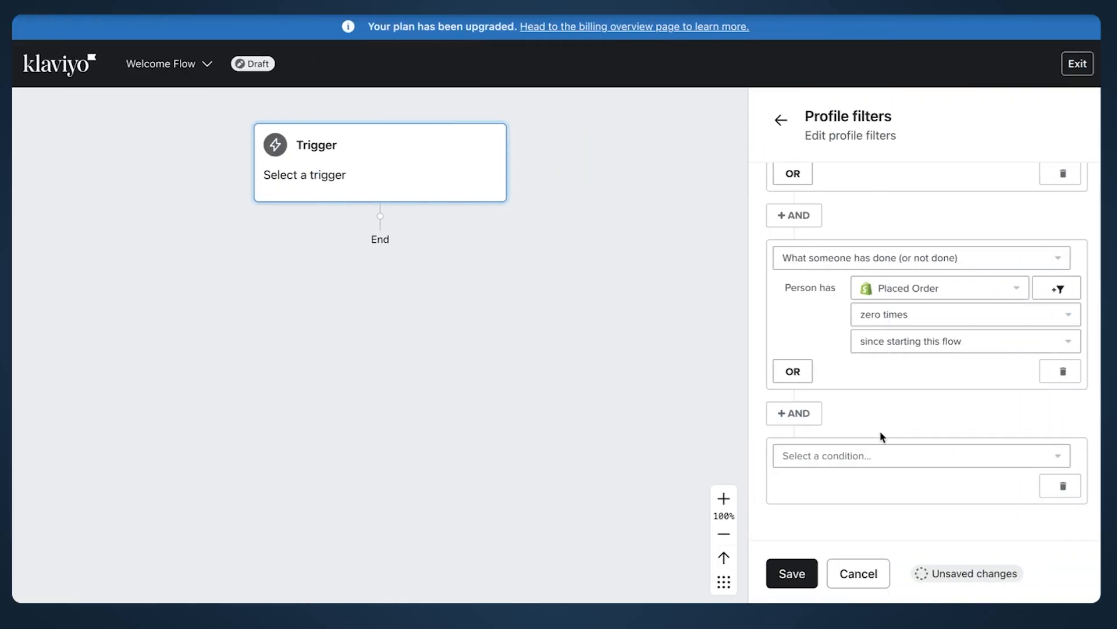
{"action": "left_click", "coordinate": [881, 456]}
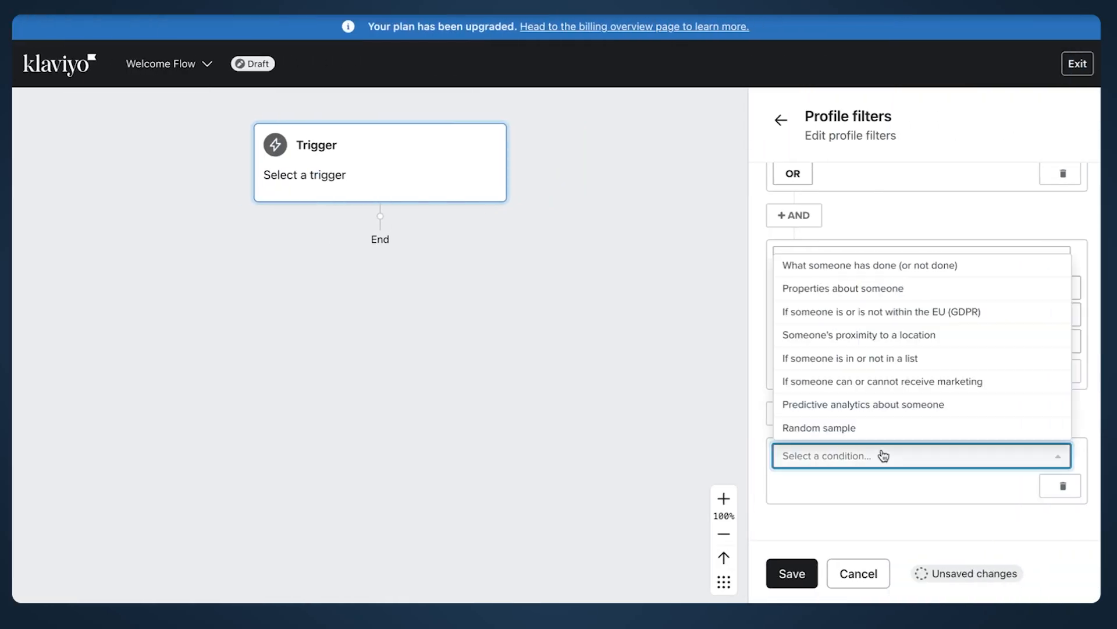
{"action": "left_click", "coordinate": [878, 265]}
{"action": "scroll", "coordinate": [895, 426], "scroll_direction": "down", "scroll_amount": 3}
{"action": "left_click", "coordinate": [920, 329]}
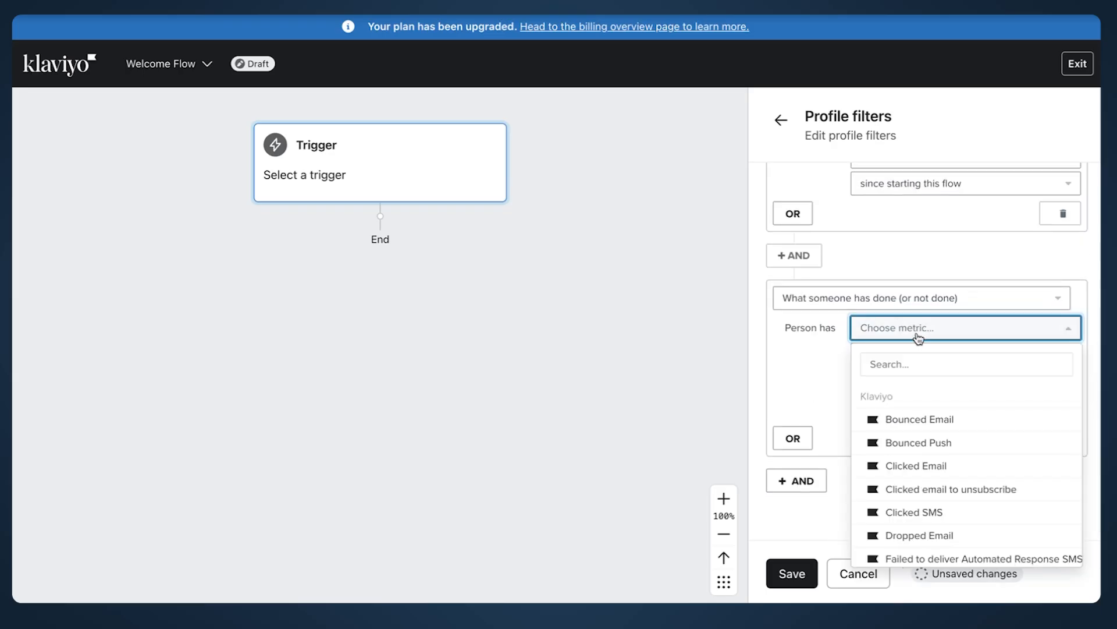
{"action": "left_click", "coordinate": [928, 371]}
{"action": "type", "text": "pla"}
{"action": "left_click", "coordinate": [923, 419]}
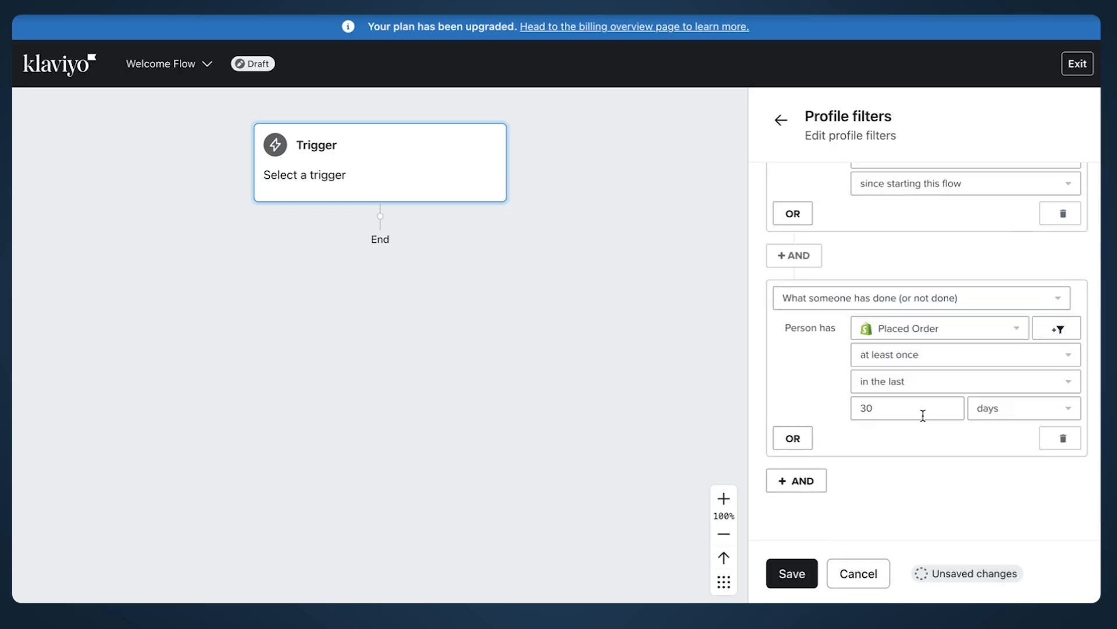
{"action": "left_click", "coordinate": [901, 361]}
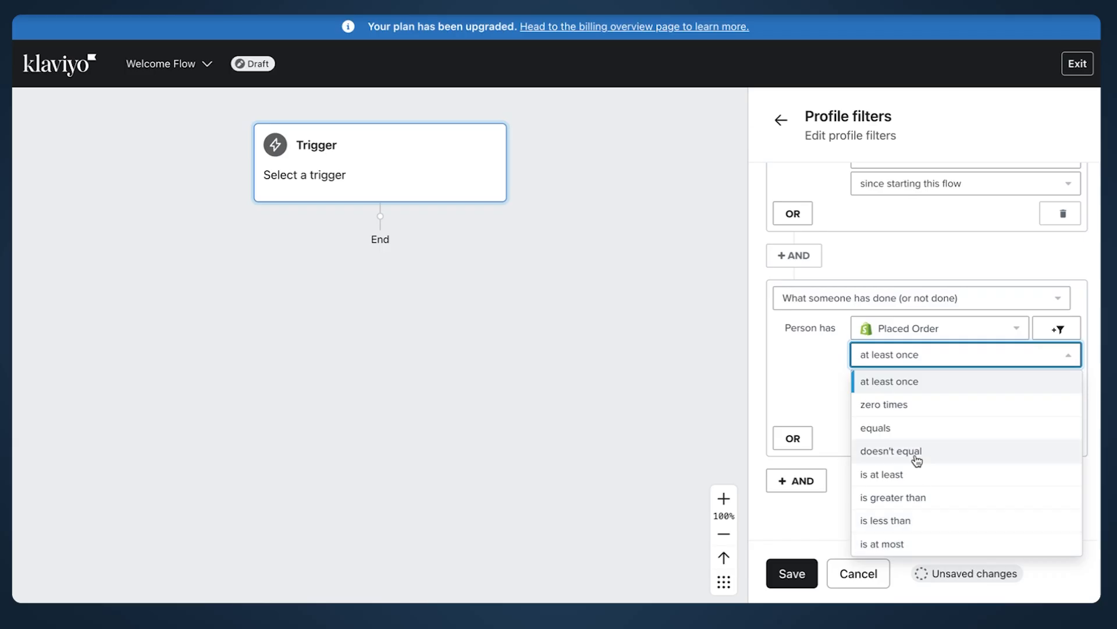
{"action": "left_click", "coordinate": [913, 404]}
{"action": "left_click", "coordinate": [902, 382]}
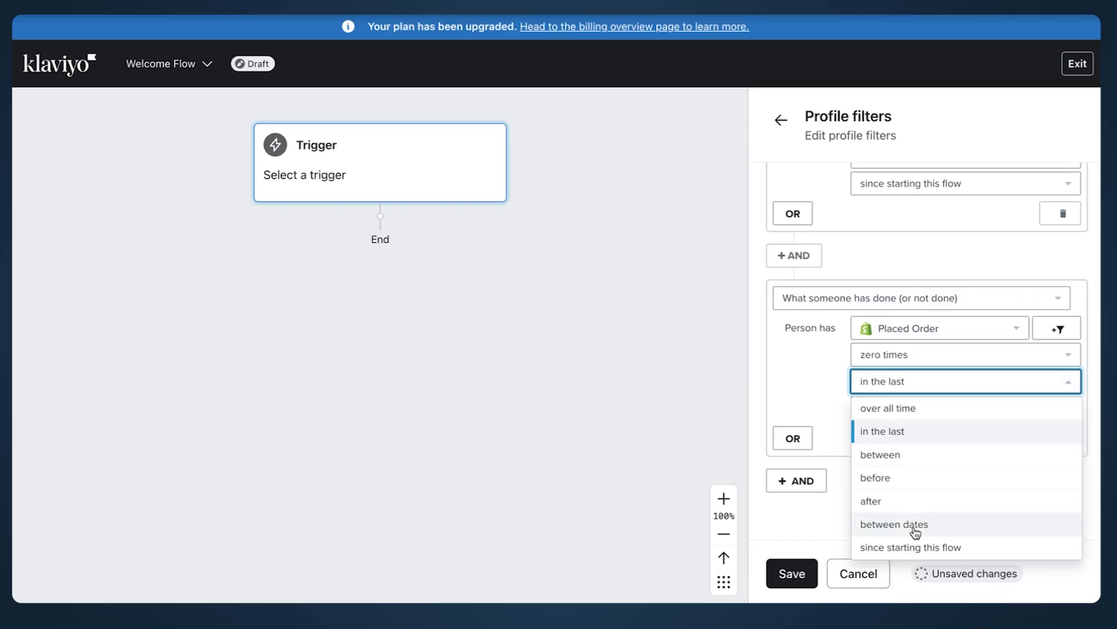
{"action": "left_click", "coordinate": [932, 549]}
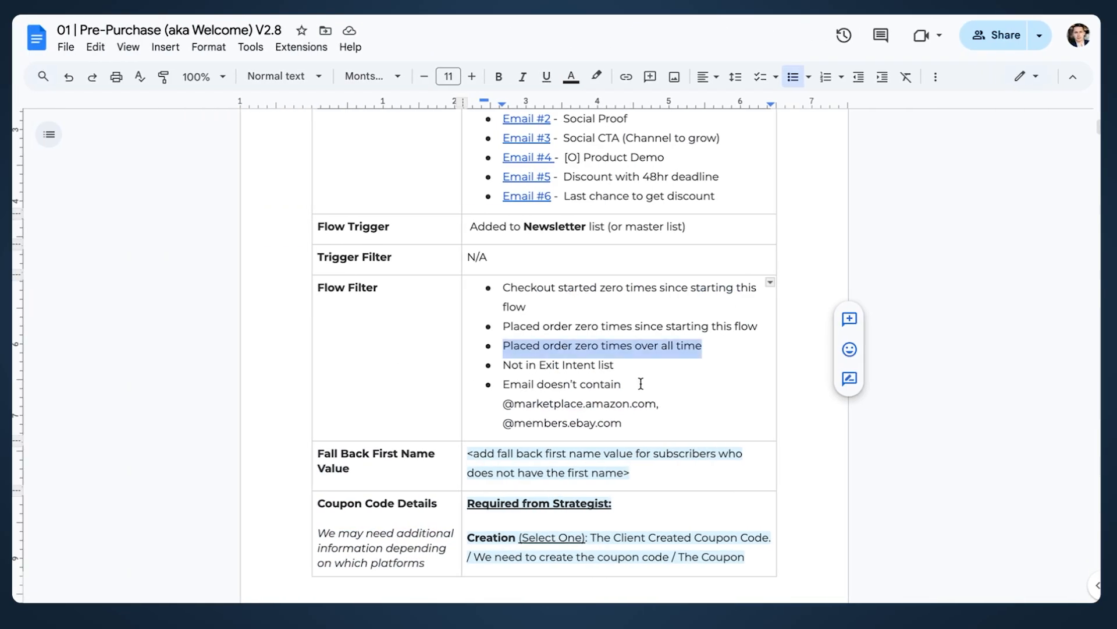
{"action": "left_click_drag", "start_coordinate": [617, 366], "coordinate": [487, 363]}
{"action": "scroll", "coordinate": [488, 362], "scroll_direction": "down", "scroll_amount": 2}
{"action": "left_click_drag", "start_coordinate": [617, 271], "coordinate": [607, 300]}
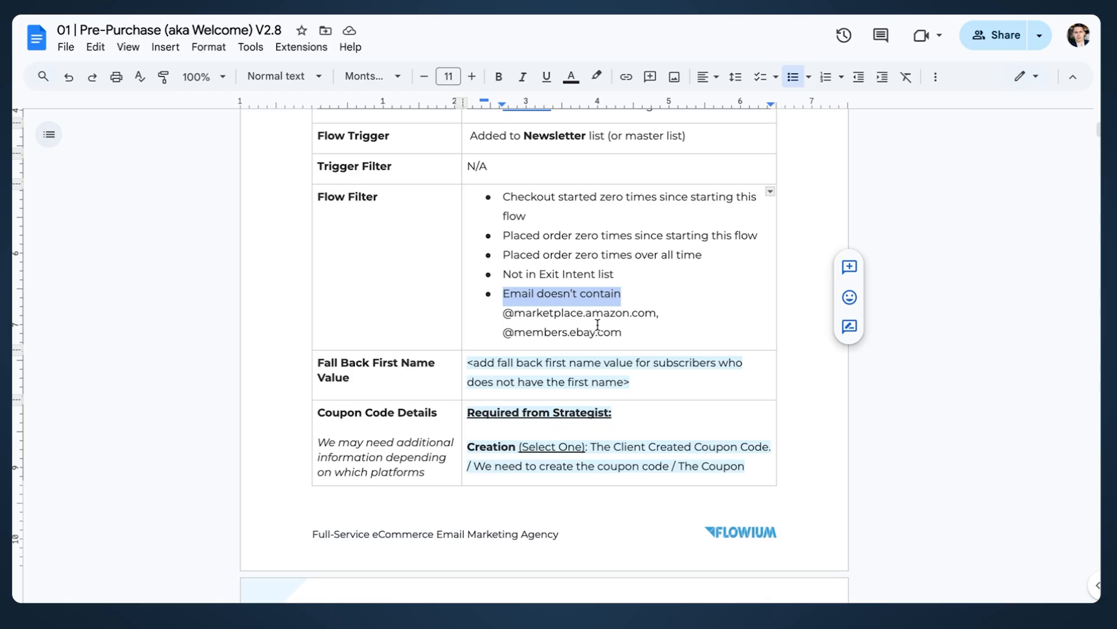
Step: Copy the email-exclusion line from the spec and add a 'Properties about someone' condition on Email
{"action": "left_click_drag", "start_coordinate": [632, 336], "coordinate": [500, 295]}
{"action": "key", "text": "ctrl+Right"}
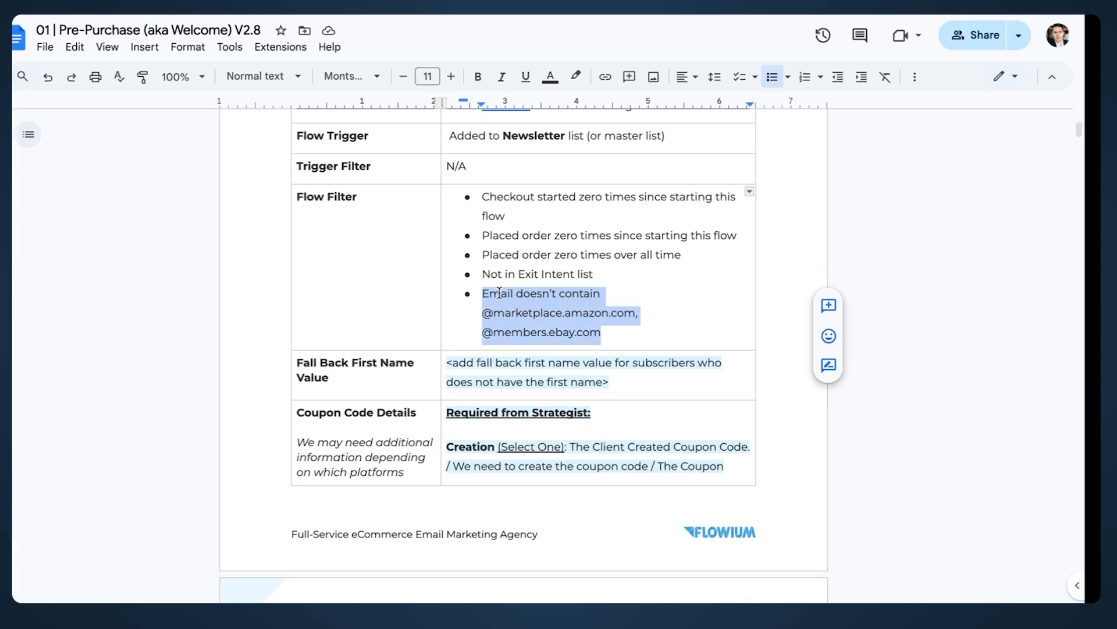
{"action": "left_click", "coordinate": [811, 481]}
{"action": "scroll", "coordinate": [826, 472], "scroll_direction": "down", "scroll_amount": 1}
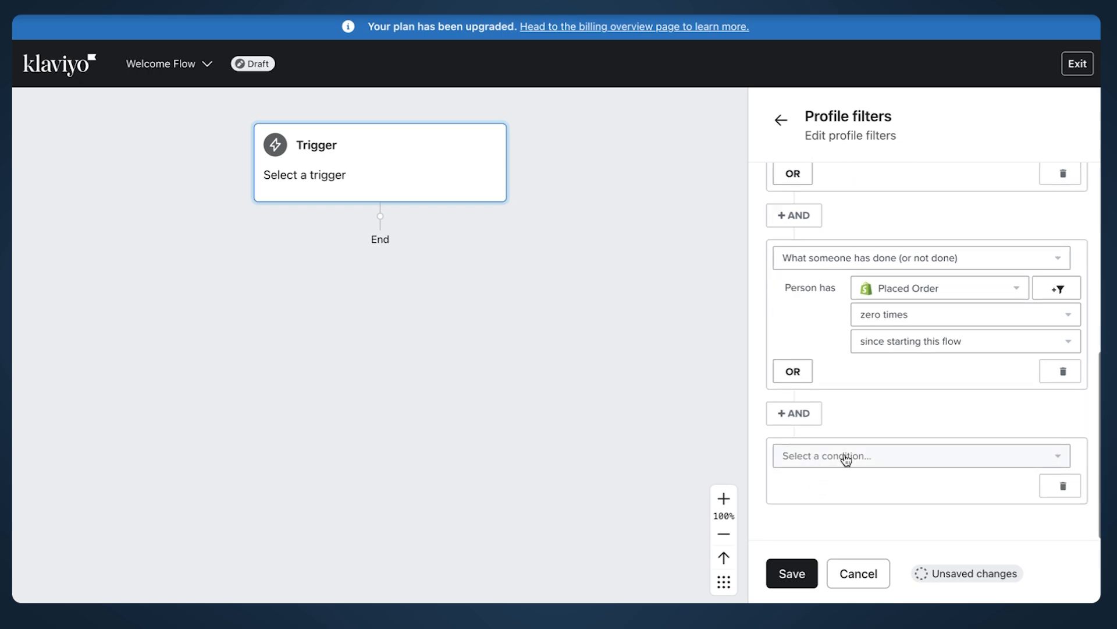
{"action": "left_click", "coordinate": [843, 459]}
{"action": "left_click", "coordinate": [870, 289]}
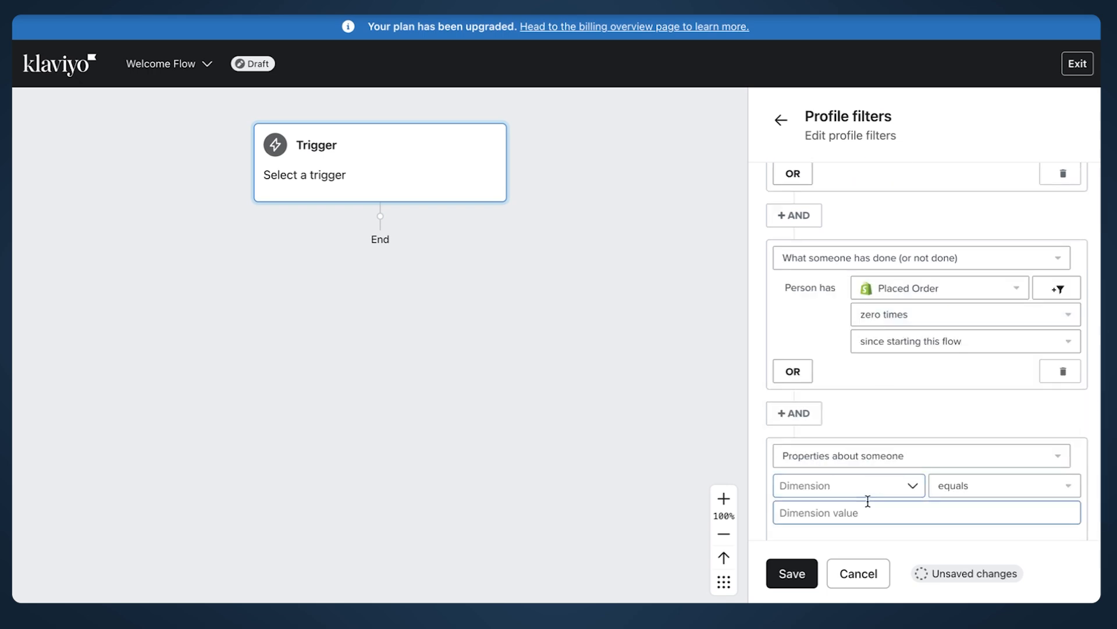
{"action": "left_click", "coordinate": [866, 491]}
{"action": "type", "text": "email"}
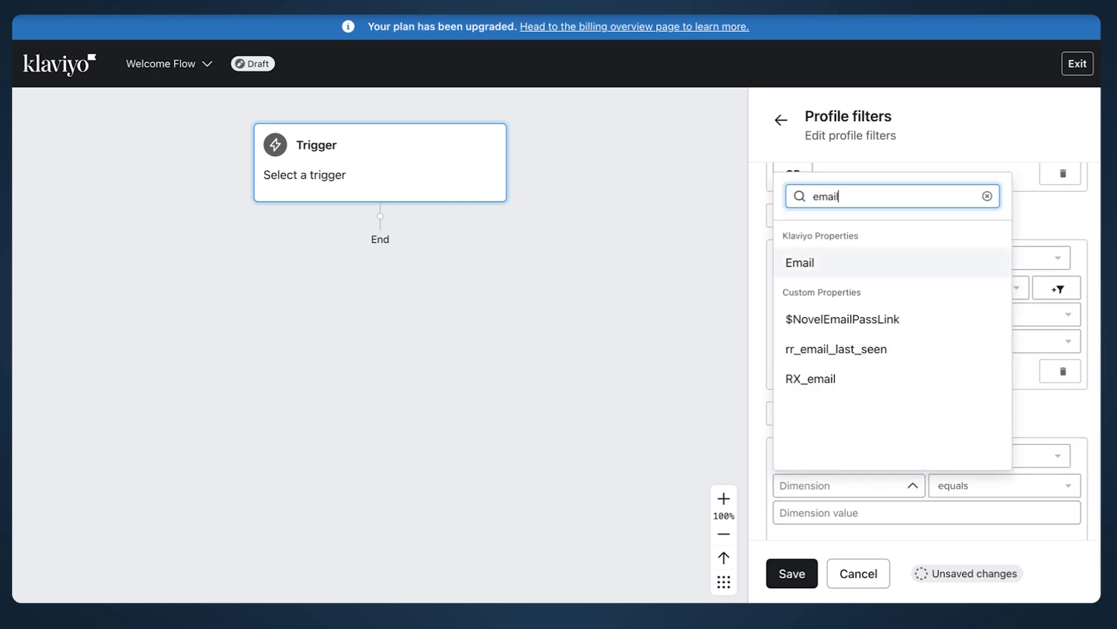
{"action": "left_click", "coordinate": [851, 263]}
{"action": "left_click", "coordinate": [975, 492]}
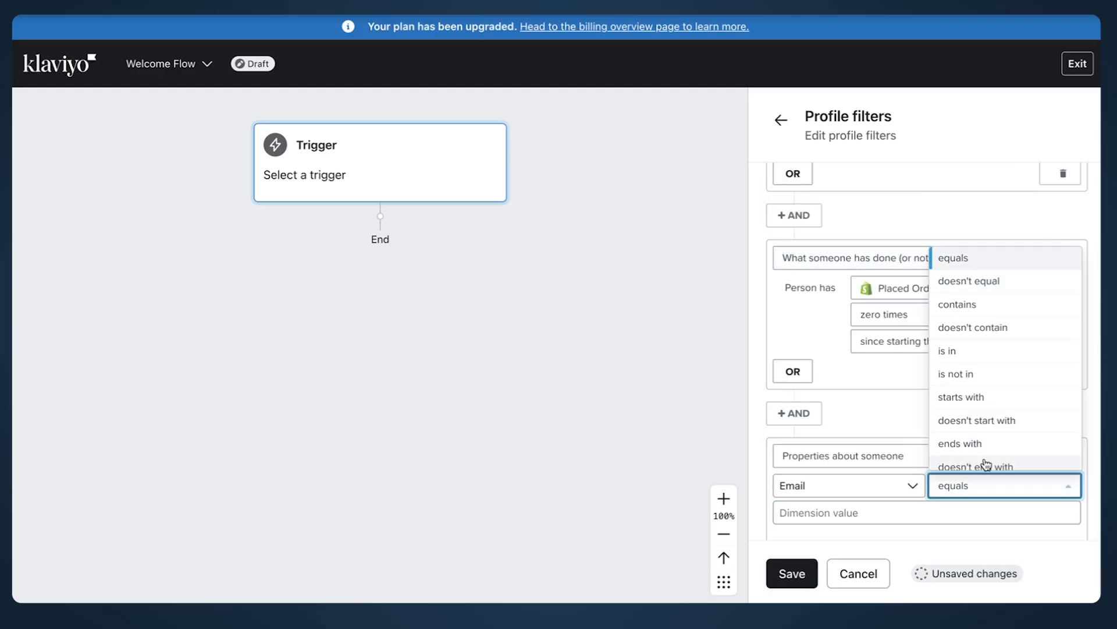
{"action": "scroll", "coordinate": [988, 460], "scroll_direction": "down", "scroll_amount": 1}
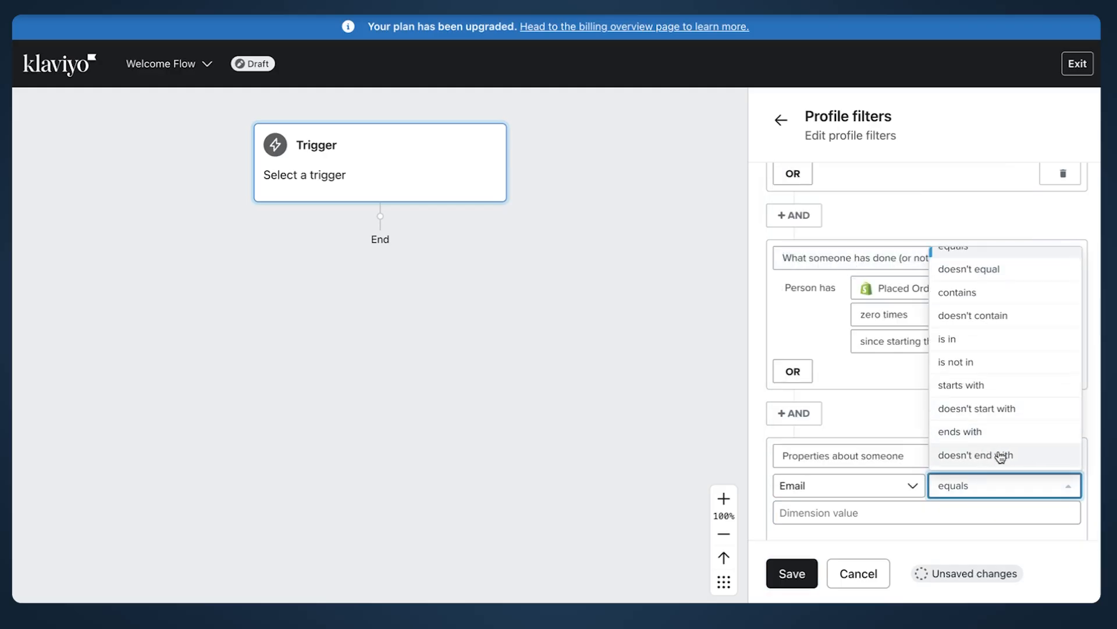
{"action": "left_click", "coordinate": [1003, 460]}
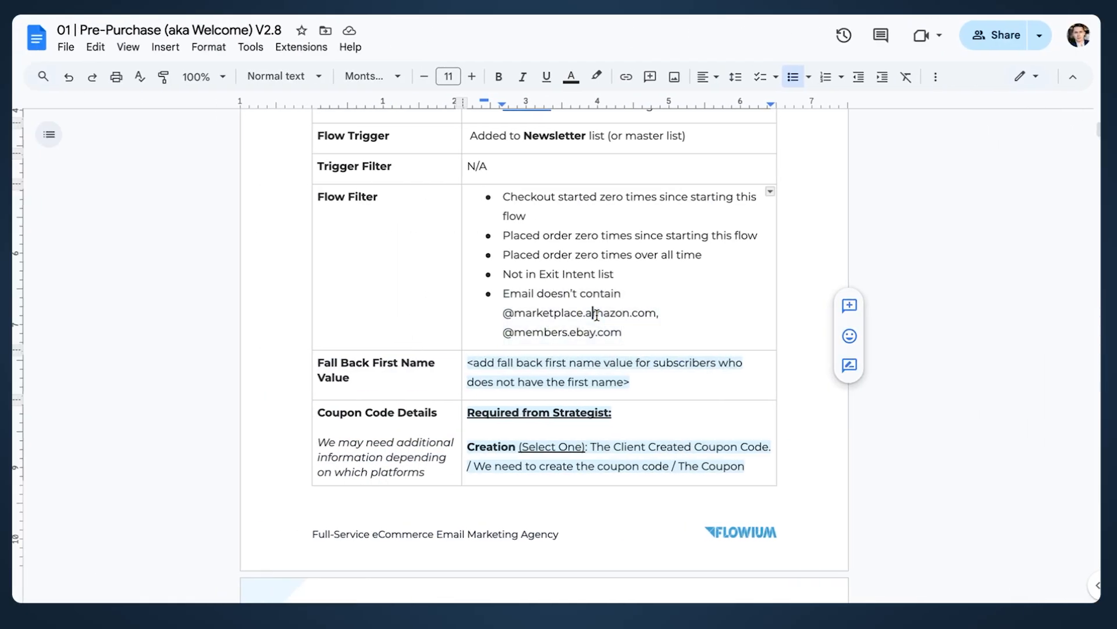
{"action": "mouse_move", "coordinate": [661, 315]}
{"action": "left_mouse_down"}
{"action": "mouse_move", "coordinate": [540, 315]}
{"action": "mouse_move", "coordinate": [654, 315]}
{"action": "left_mouse_up"}
{"action": "key", "text": "ctrl+c"}
{"action": "left_click", "coordinate": [534, 314]}
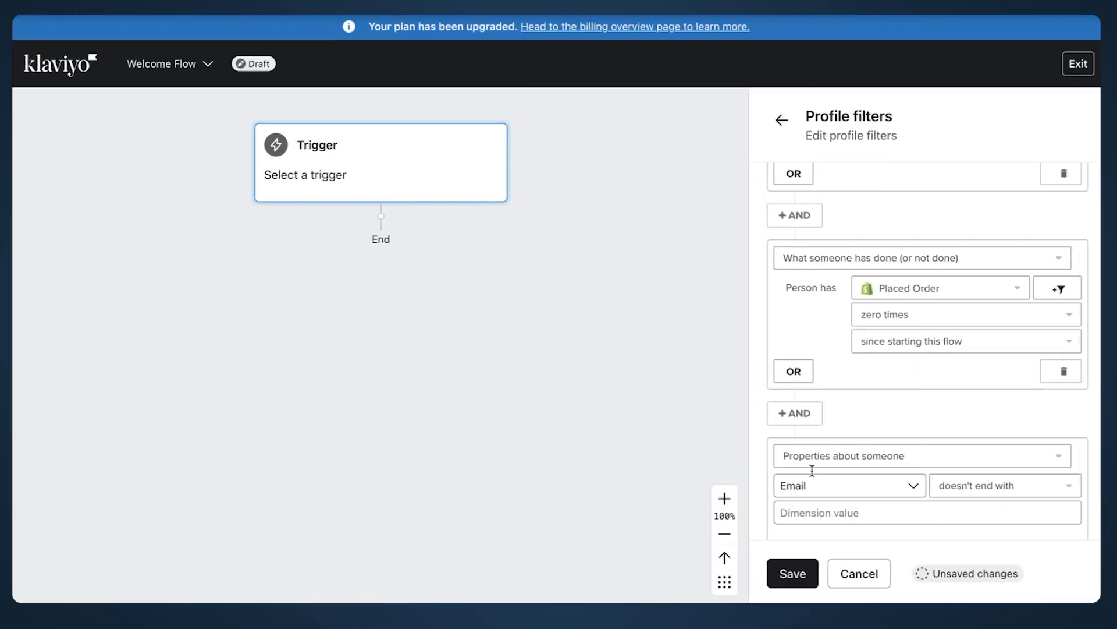
{"action": "left_click", "coordinate": [786, 512]}
{"action": "key", "text": "ctrl+v"}
{"action": "scroll", "coordinate": [830, 424], "scroll_direction": "down", "scroll_amount": 2}
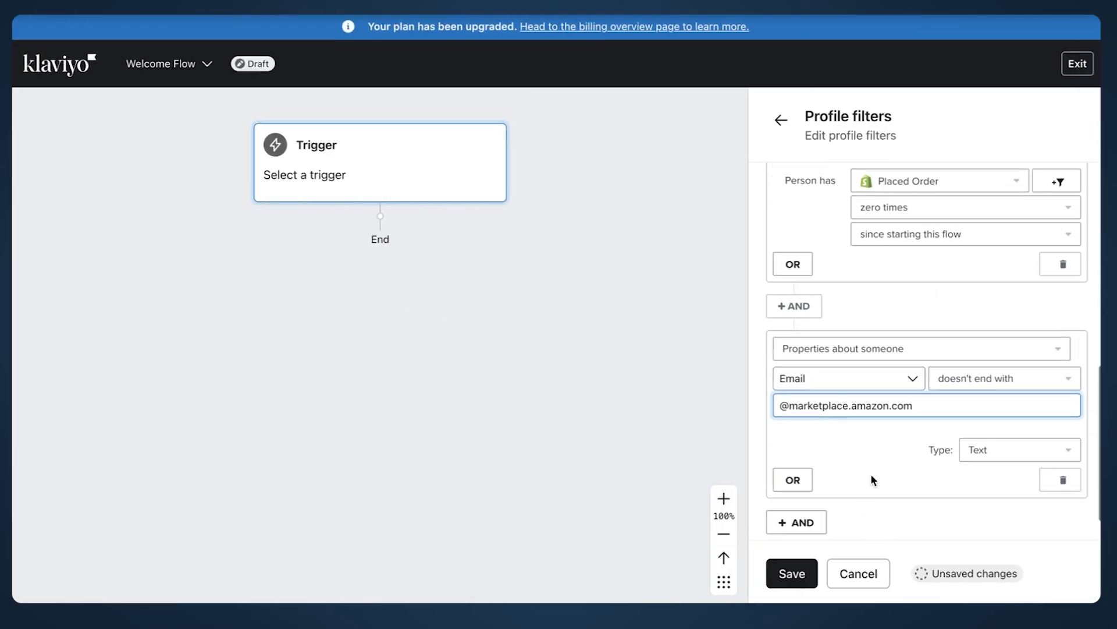
{"action": "scroll", "coordinate": [825, 454], "scroll_direction": "down", "scroll_amount": 1}
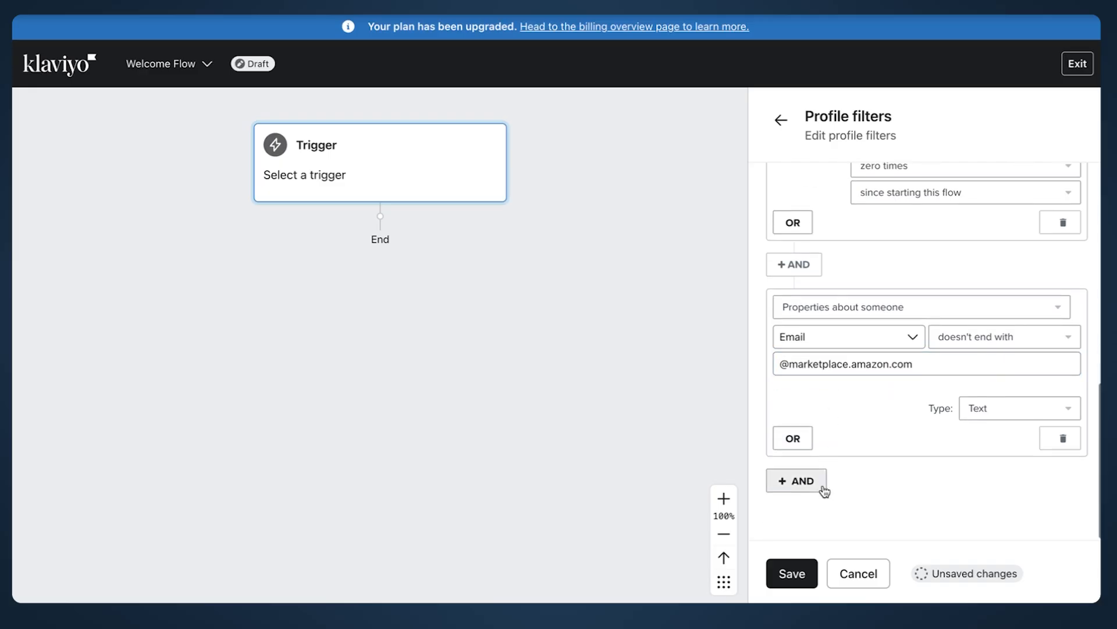
{"action": "left_click", "coordinate": [813, 481]}
{"action": "scroll", "coordinate": [861, 477], "scroll_direction": "down", "scroll_amount": 2}
{"action": "left_click", "coordinate": [840, 469]}
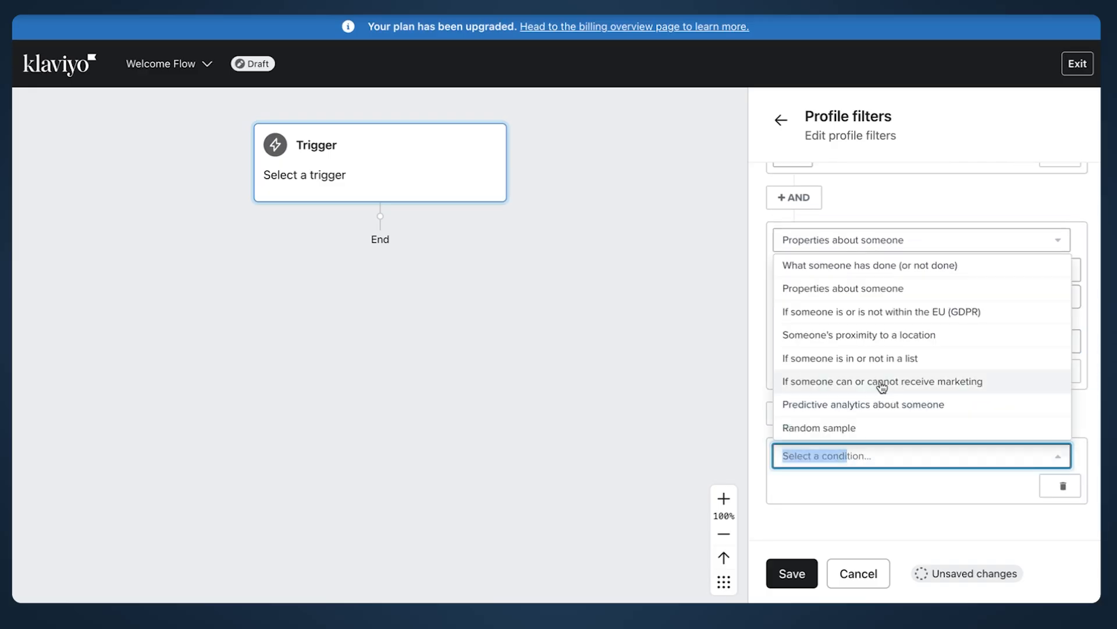
{"action": "left_click", "coordinate": [884, 292]}
{"action": "left_click", "coordinate": [855, 487]}
{"action": "type", "text": "email"}
{"action": "left_click", "coordinate": [832, 265]}
{"action": "left_click", "coordinate": [983, 485]}
{"action": "left_click", "coordinate": [996, 412]}
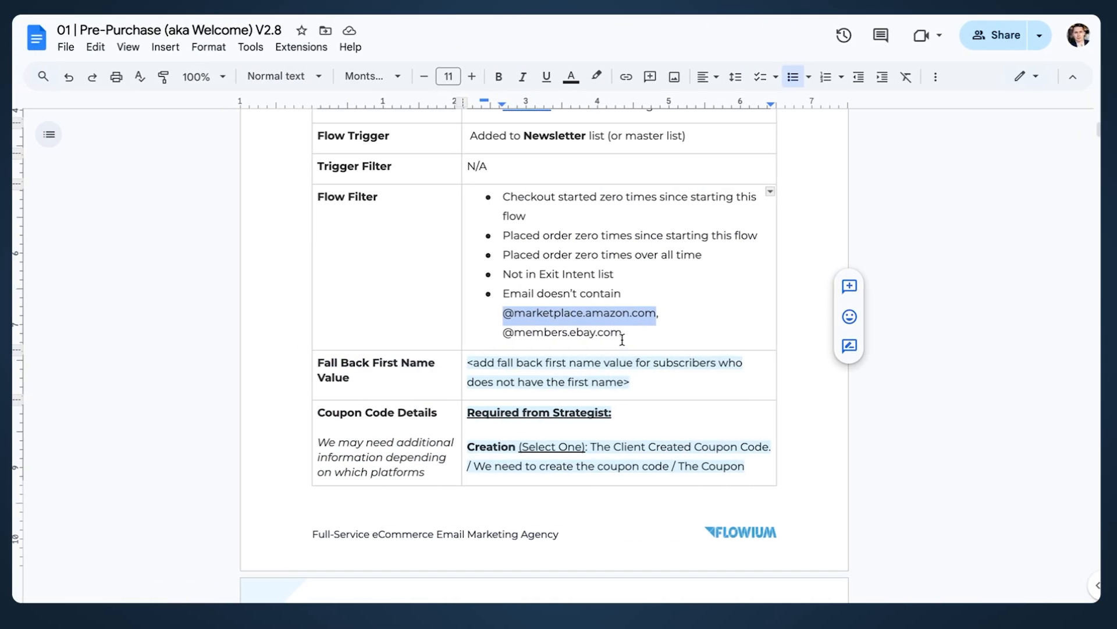
{"action": "left_click_drag", "start_coordinate": [622, 339], "coordinate": [508, 332]}
{"action": "key", "text": "ctrl+Right"}
{"action": "left_click", "coordinate": [929, 506]}
{"action": "type", "text": "@members.ebay.com"}
{"action": "left_click", "coordinate": [960, 411]}
{"action": "scroll", "coordinate": [932, 436], "scroll_direction": "down", "scroll_amount": 3}
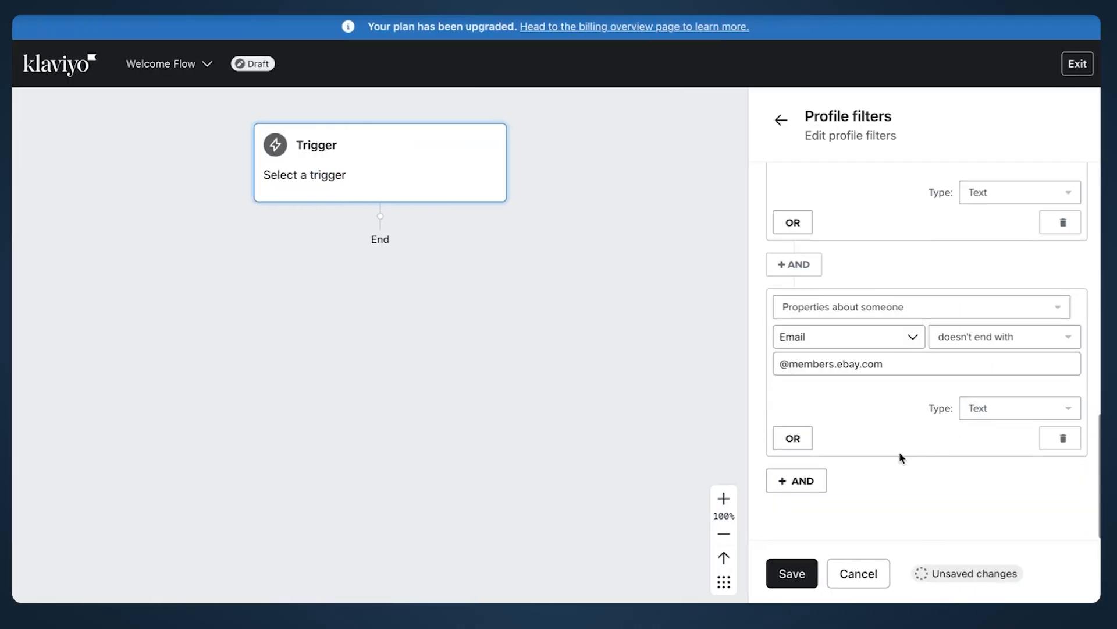
Step: Add an Email doesn't-contain condition for tiktok, then go to the Flowium website
{"action": "left_click", "coordinate": [824, 483]}
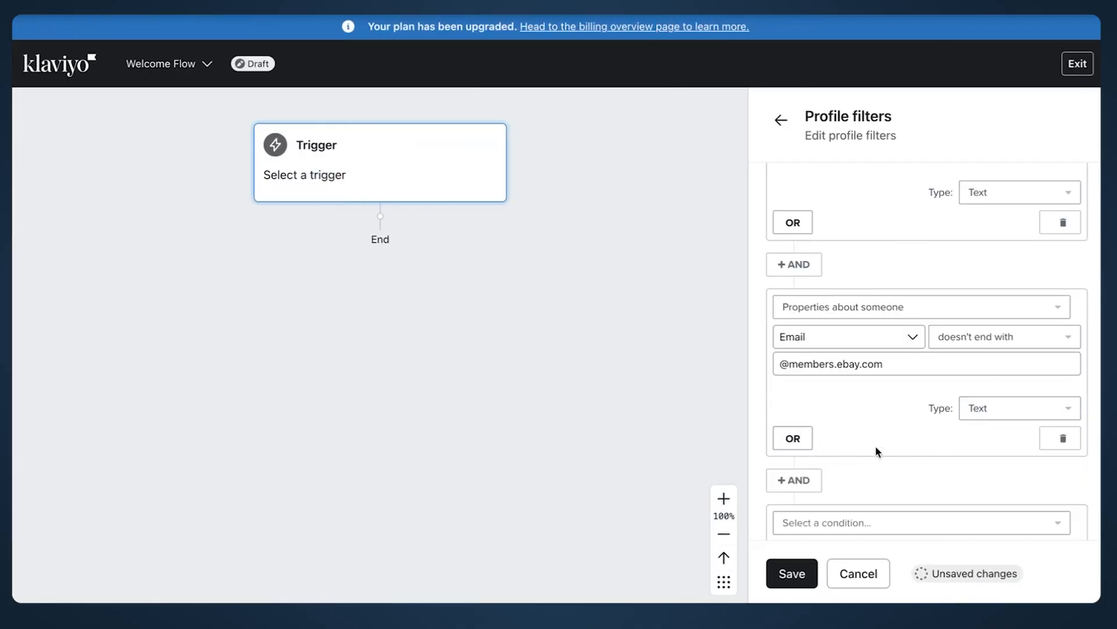
{"action": "scroll", "coordinate": [873, 448], "scroll_direction": "down", "scroll_amount": 1}
{"action": "left_click", "coordinate": [867, 453]}
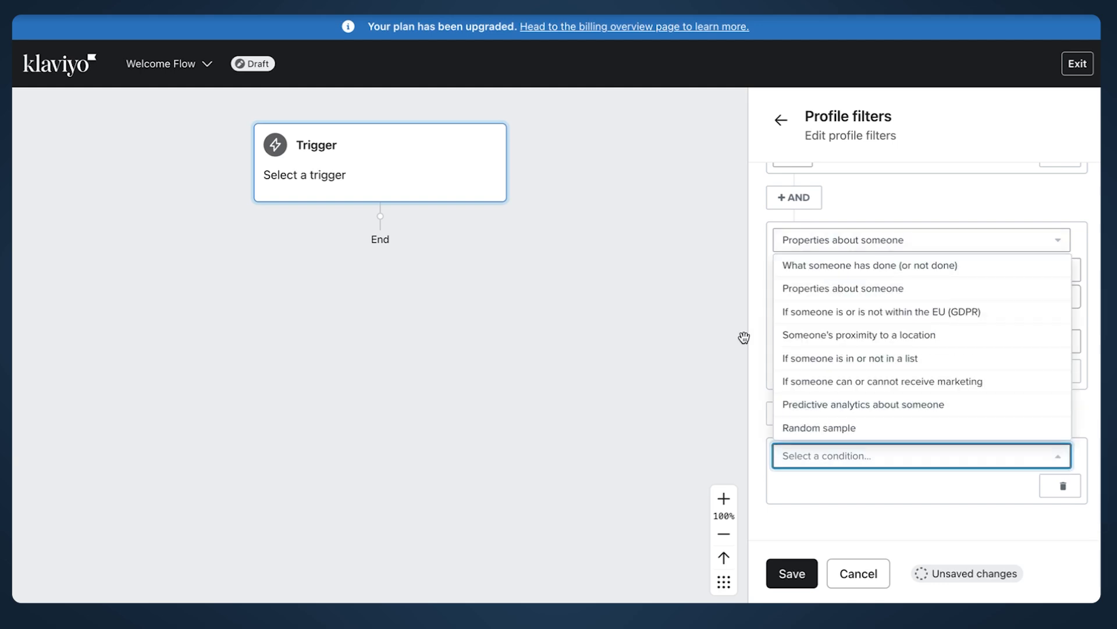
{"action": "left_click", "coordinate": [891, 193]}
{"action": "left_click", "coordinate": [867, 457]}
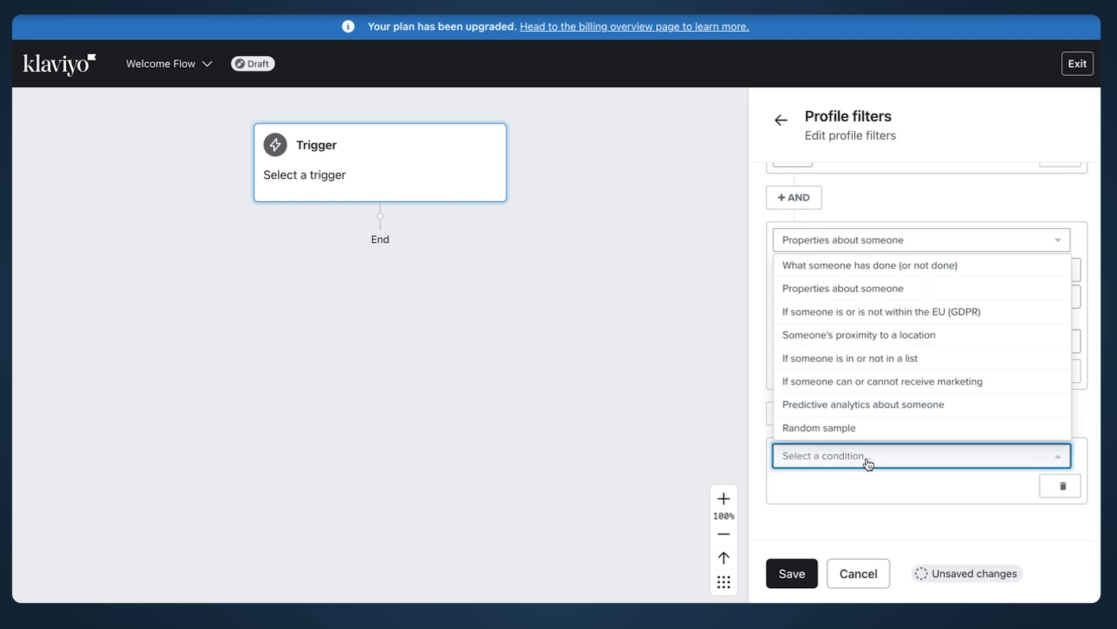
{"action": "left_click", "coordinate": [838, 287]}
{"action": "left_click", "coordinate": [860, 486]}
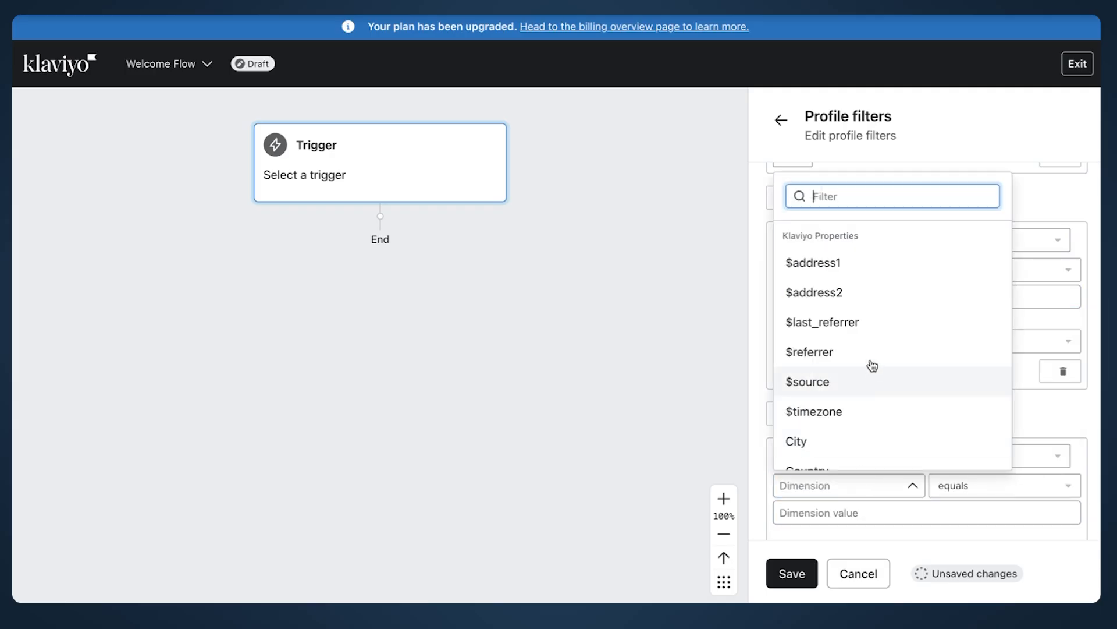
{"action": "type", "text": "email"}
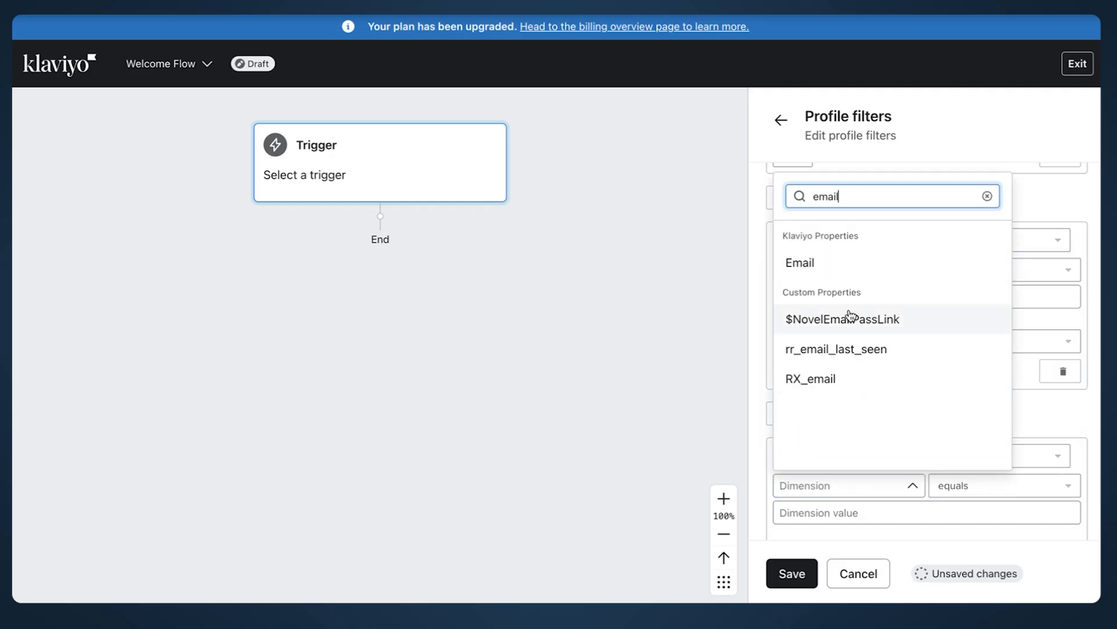
{"action": "left_click", "coordinate": [846, 261]}
{"action": "left_click", "coordinate": [950, 487]}
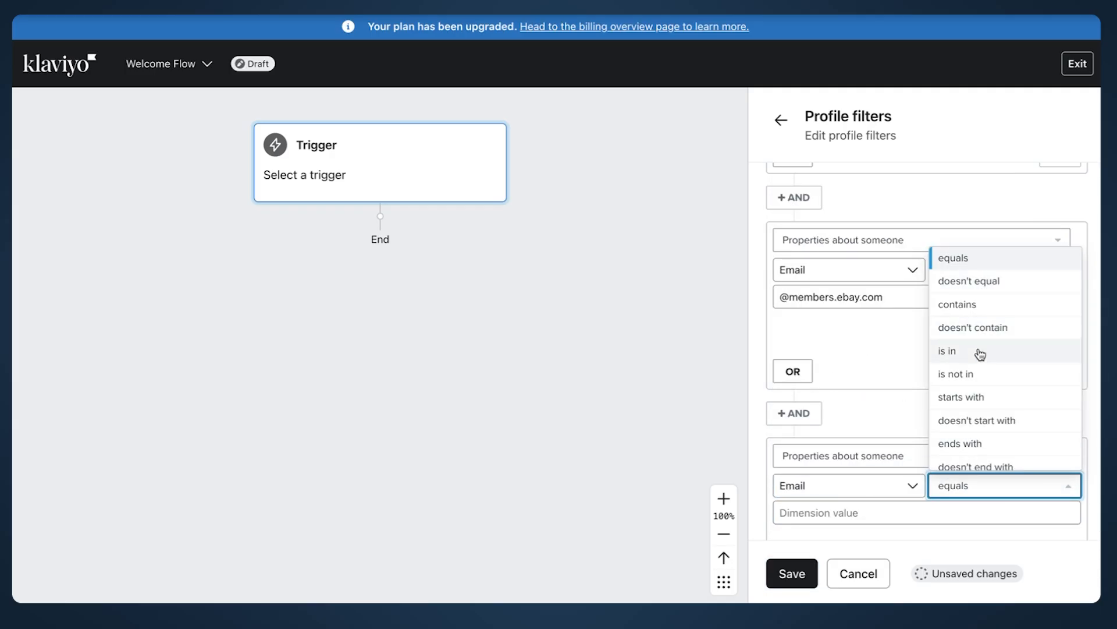
{"action": "left_click", "coordinate": [992, 326]}
{"action": "scroll", "coordinate": [866, 486], "scroll_direction": "down", "scroll_amount": 1}
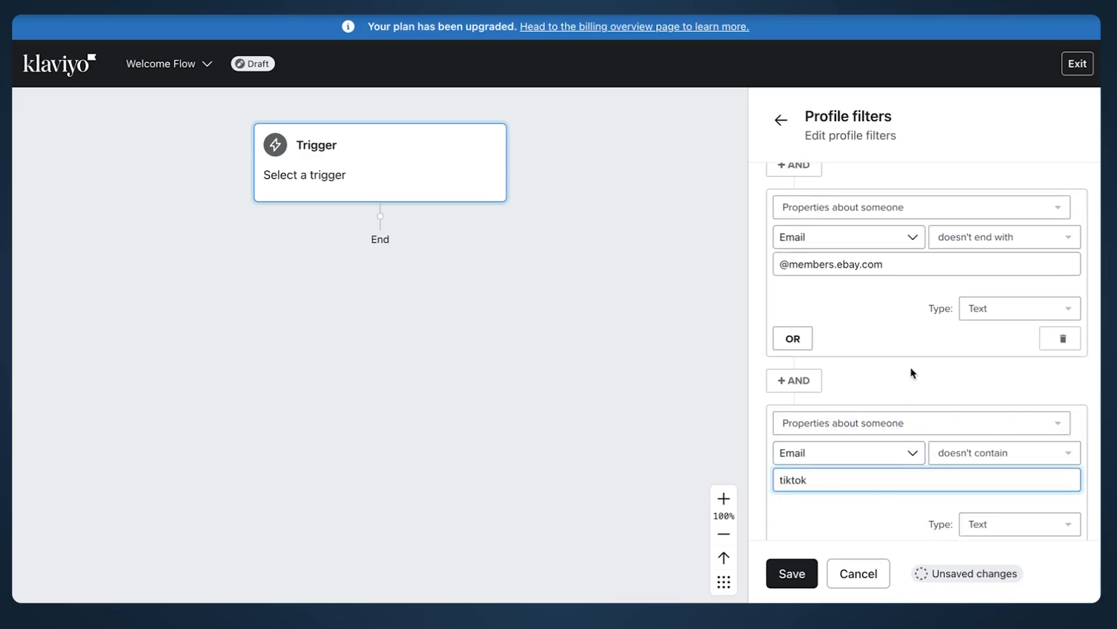
{"action": "scroll", "coordinate": [912, 372], "scroll_direction": "down", "scroll_amount": 3}
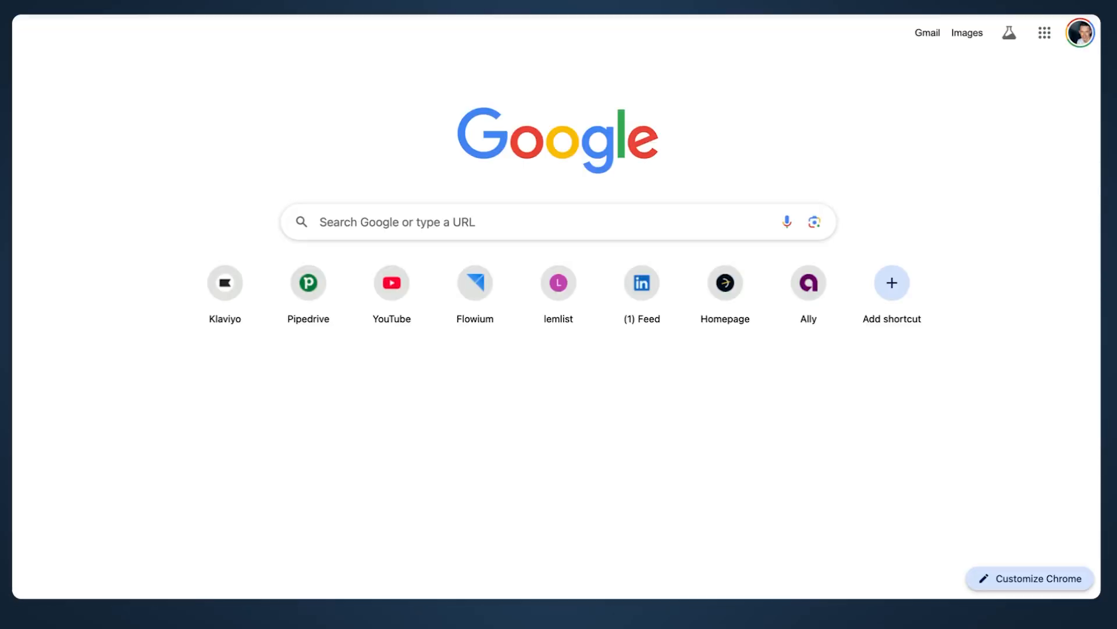
{"action": "type", "text": "flowium"}
{"action": "key", "text": "Return"}
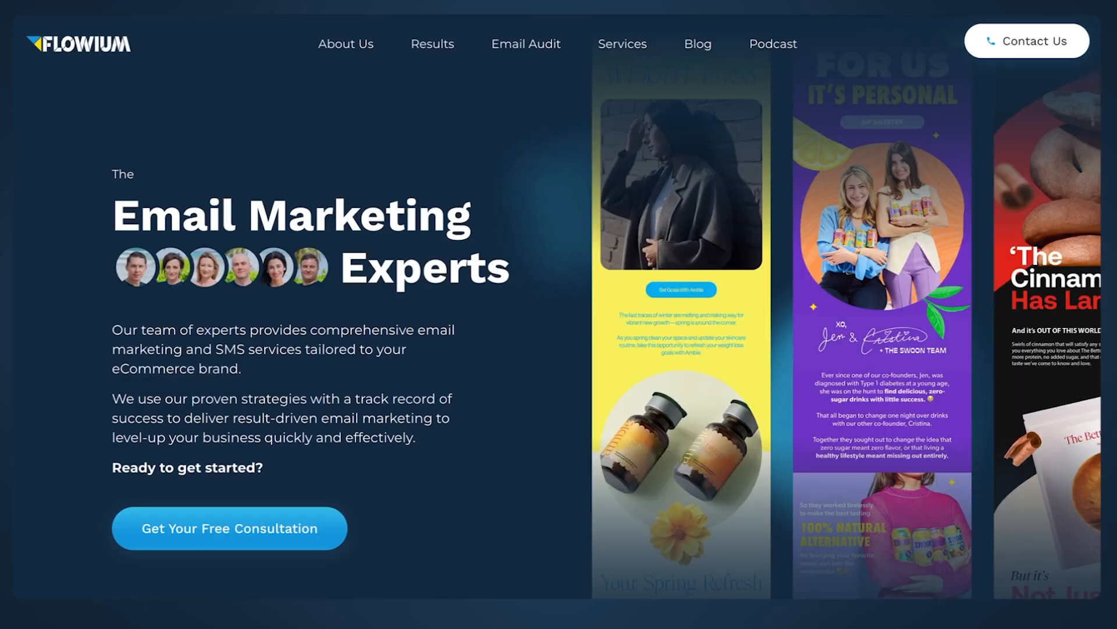
Step: Search Flowium for 'training' and open the Klaviyo Mastery 3.0 course
{"action": "type", "text": "training"}
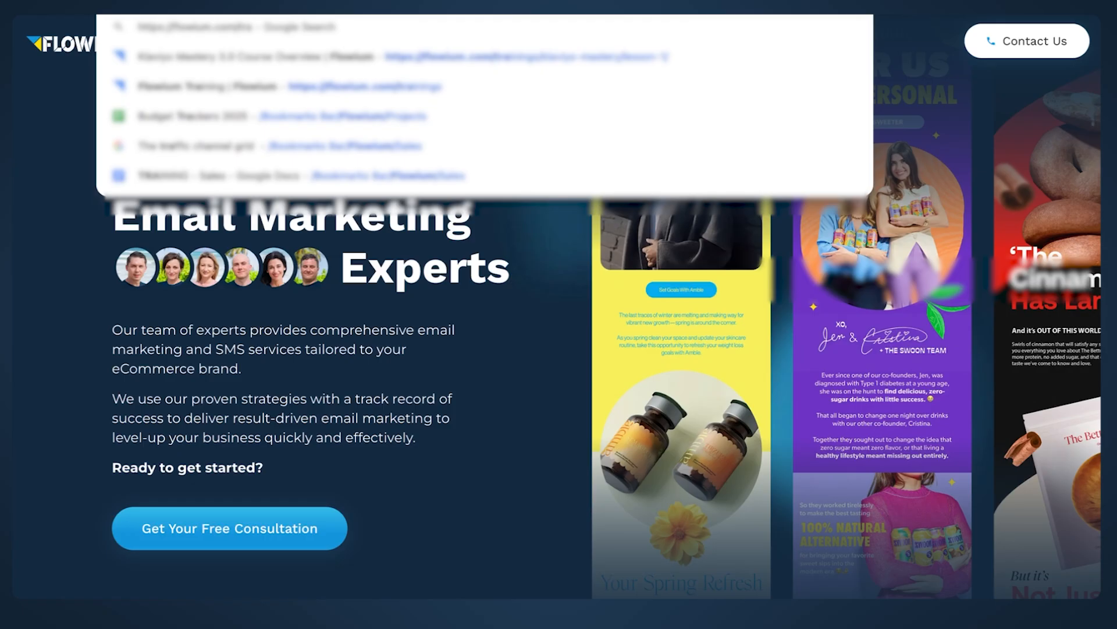
{"action": "key", "text": "Return"}
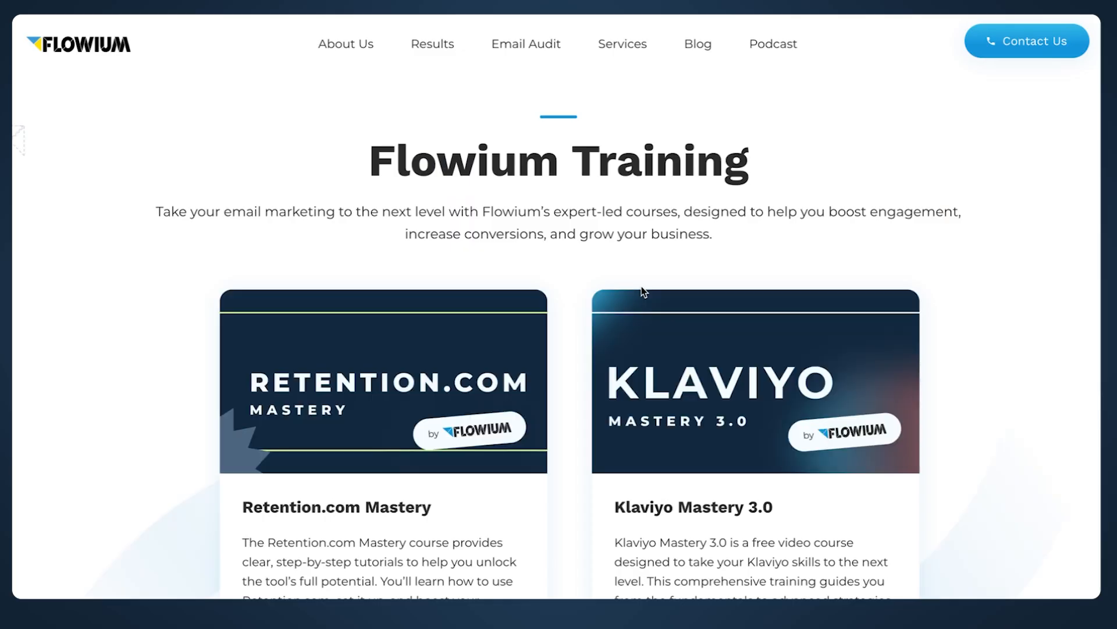
{"action": "scroll", "coordinate": [715, 449], "scroll_direction": "down", "scroll_amount": 5}
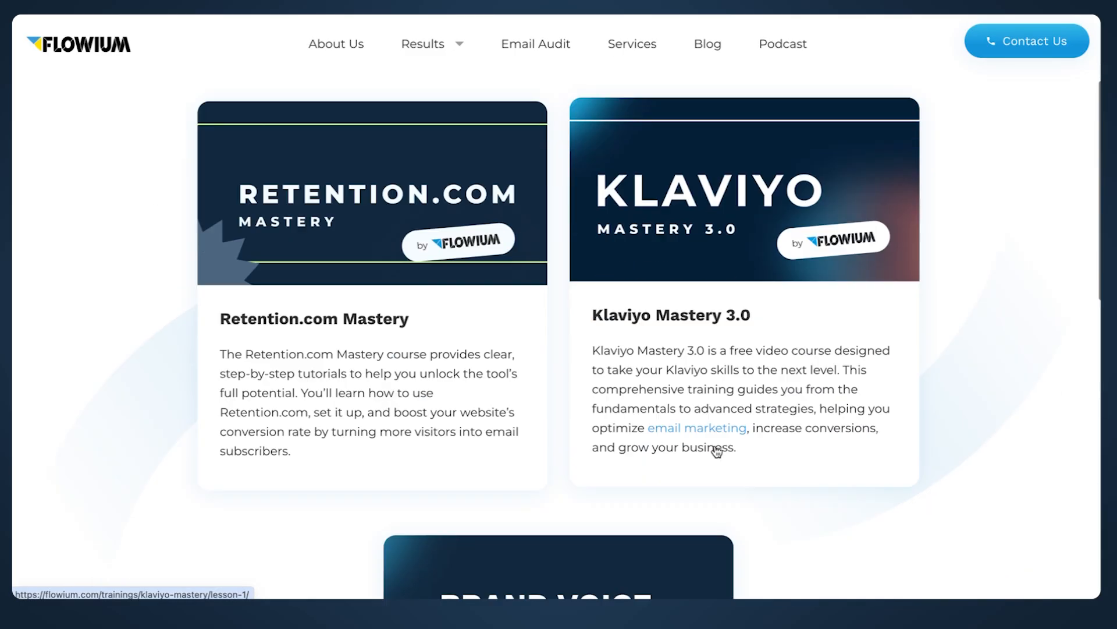
{"action": "left_click", "coordinate": [713, 350]}
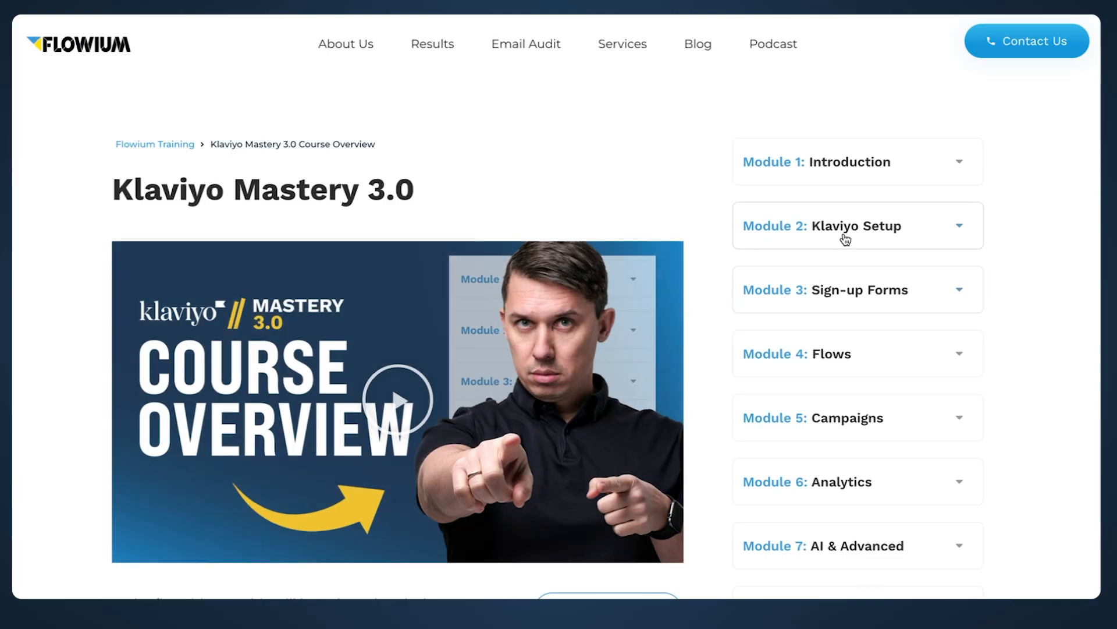
Step: Expand the course modules and scroll down to the Klaviyo Setup Checklist's Resources
{"action": "left_click", "coordinate": [844, 235]}
{"action": "left_click", "coordinate": [818, 169]}
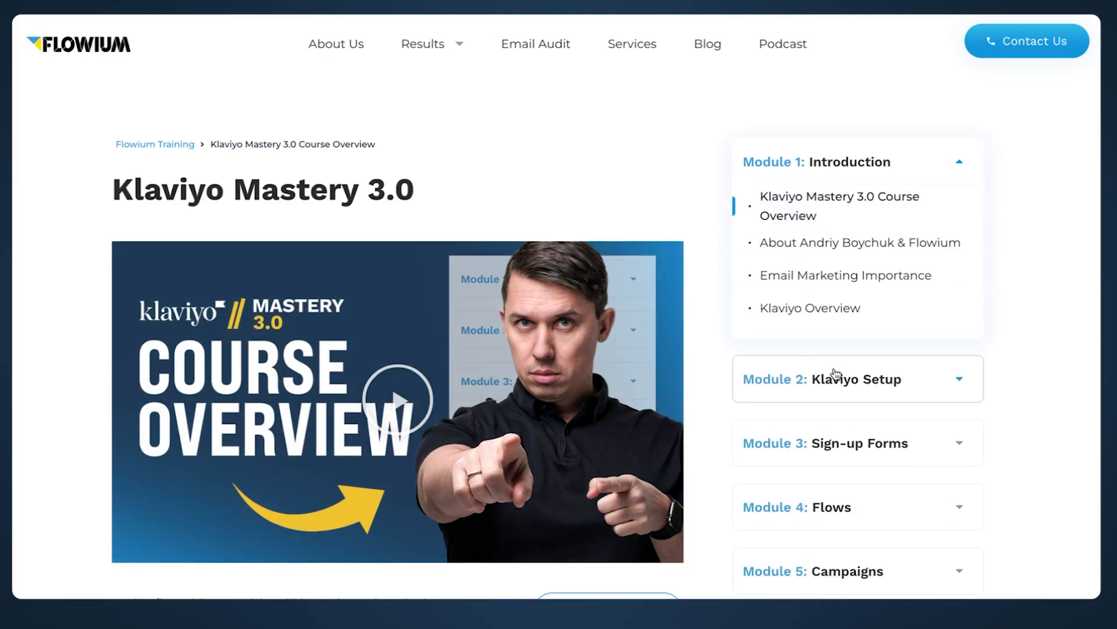
{"action": "left_click", "coordinate": [836, 377]}
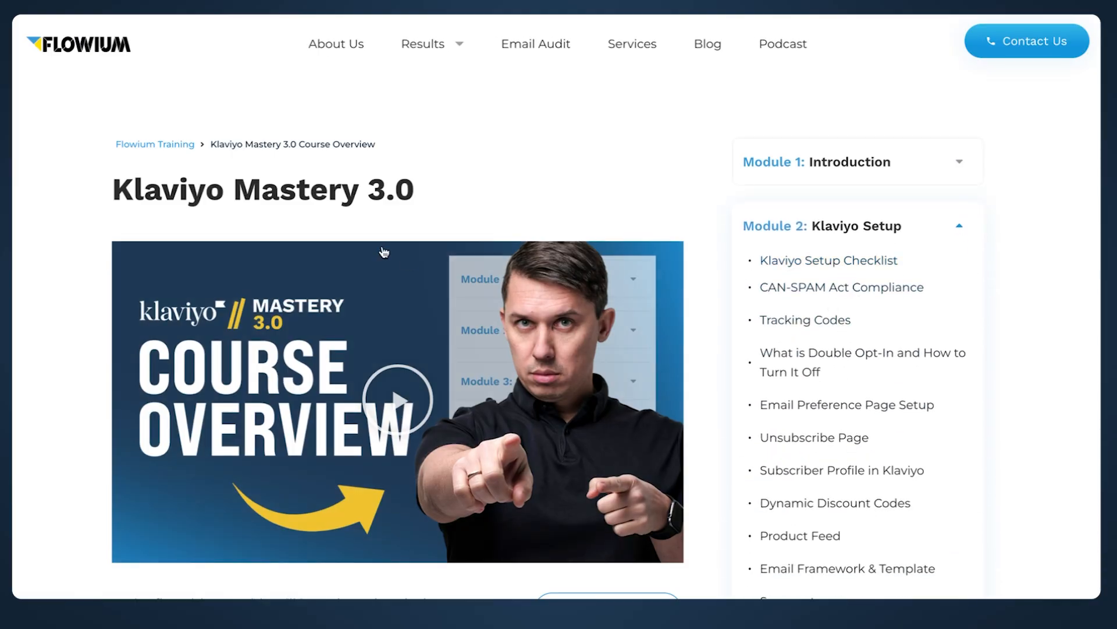
{"action": "scroll", "coordinate": [382, 250], "scroll_direction": "down", "scroll_amount": 10}
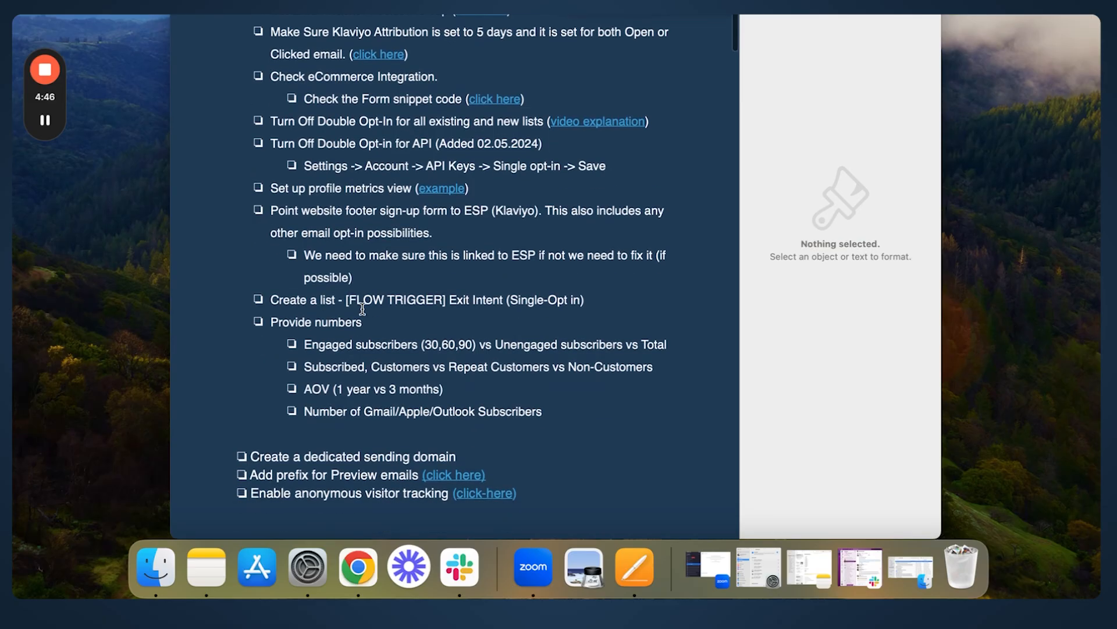
{"action": "scroll", "coordinate": [362, 309], "scroll_direction": "down", "scroll_amount": 15}
{"action": "scroll", "coordinate": [362, 309], "scroll_direction": "down", "scroll_amount": 20}
{"action": "scroll", "coordinate": [362, 308], "scroll_direction": "down", "scroll_amount": 10}
{"action": "key", "text": "super+f"}
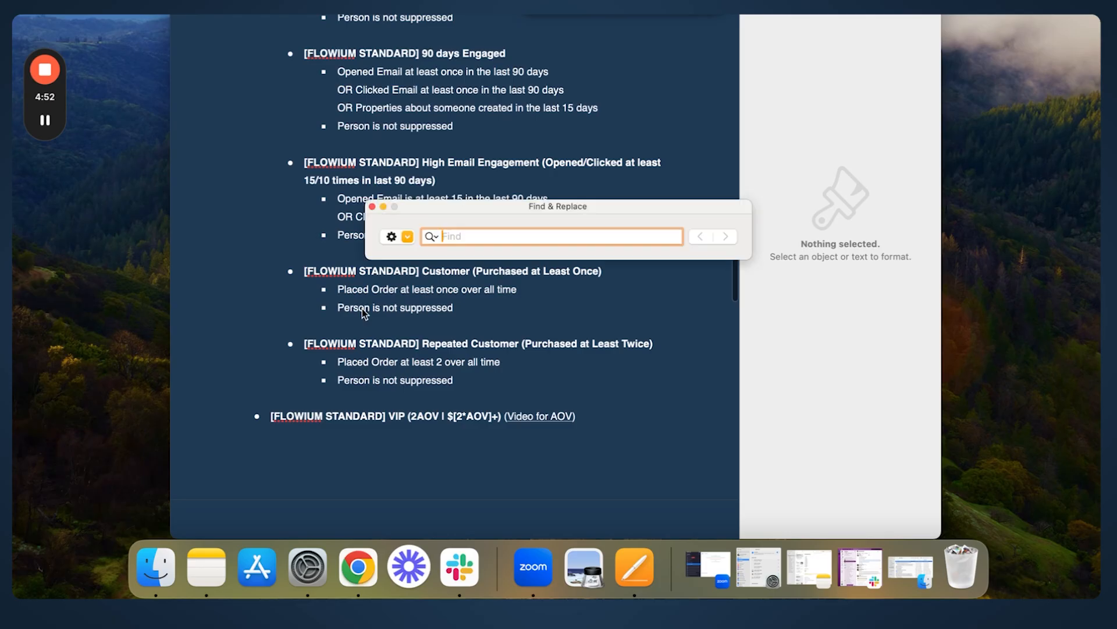
{"action": "key", "text": "Return"}
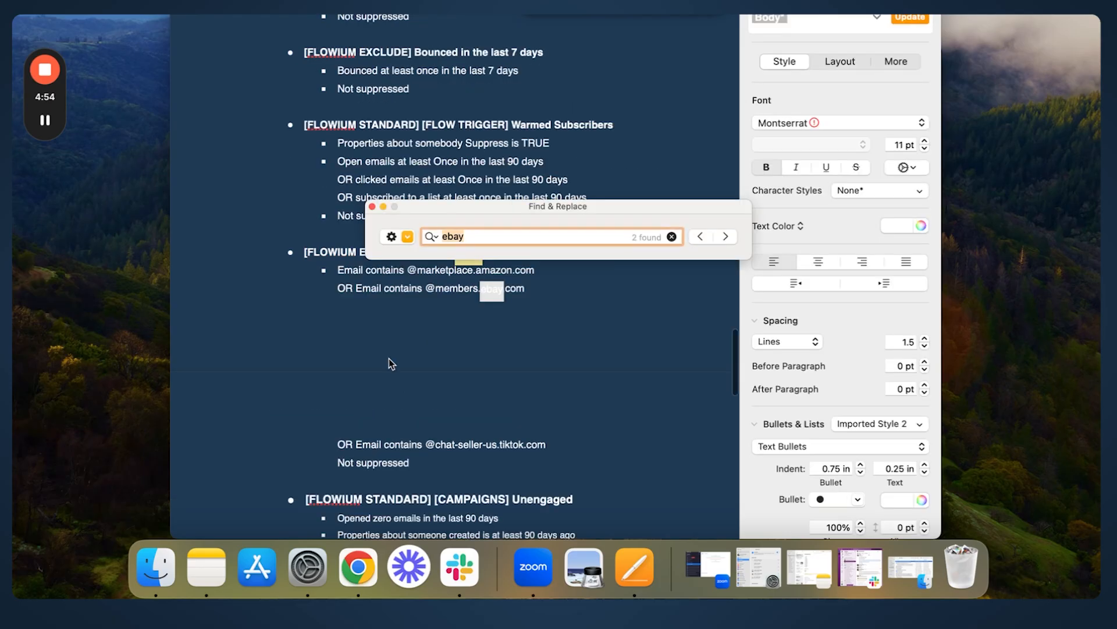
{"action": "left_click", "coordinate": [425, 300]}
{"action": "left_click", "coordinate": [372, 205]}
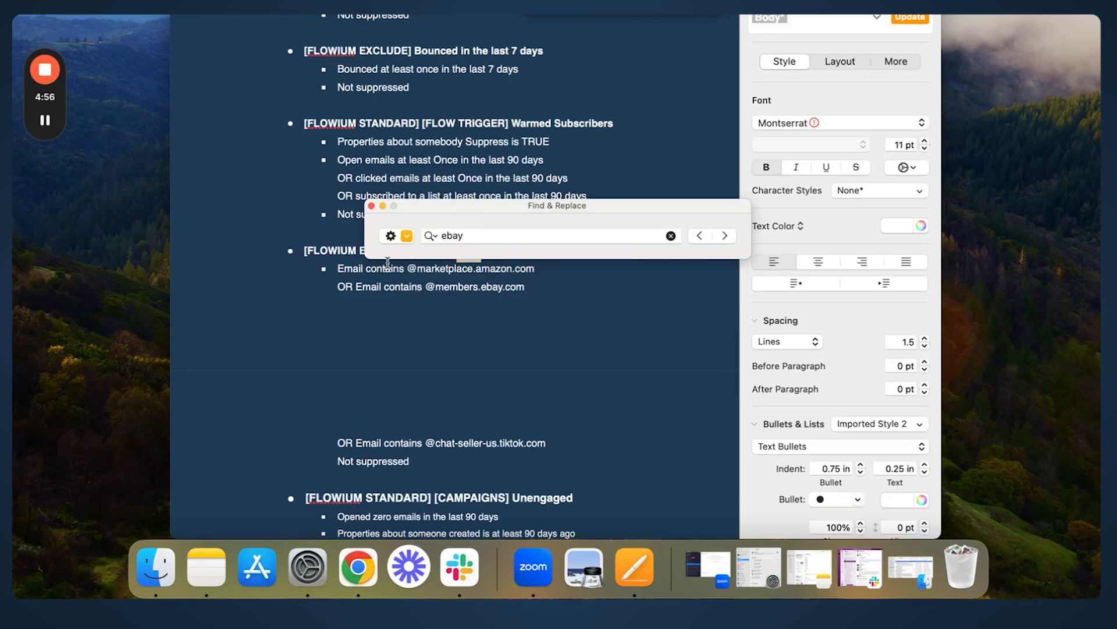
{"action": "left_click", "coordinate": [536, 442]}
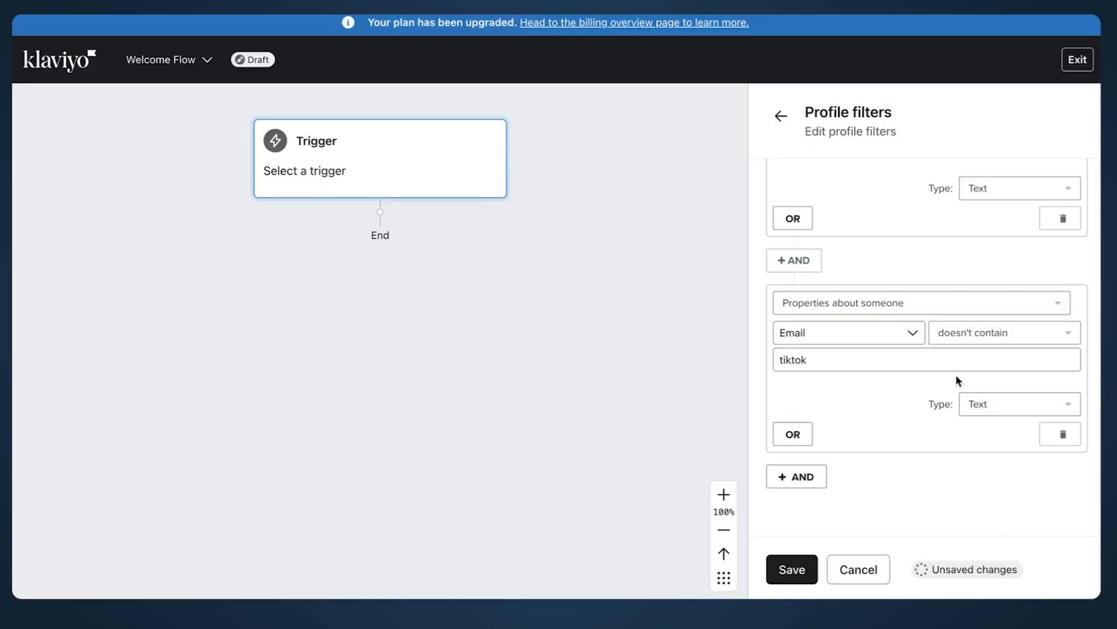
Step: Save the profile filters and confirm the Newsletter trigger
{"action": "left_click", "coordinate": [816, 558]}
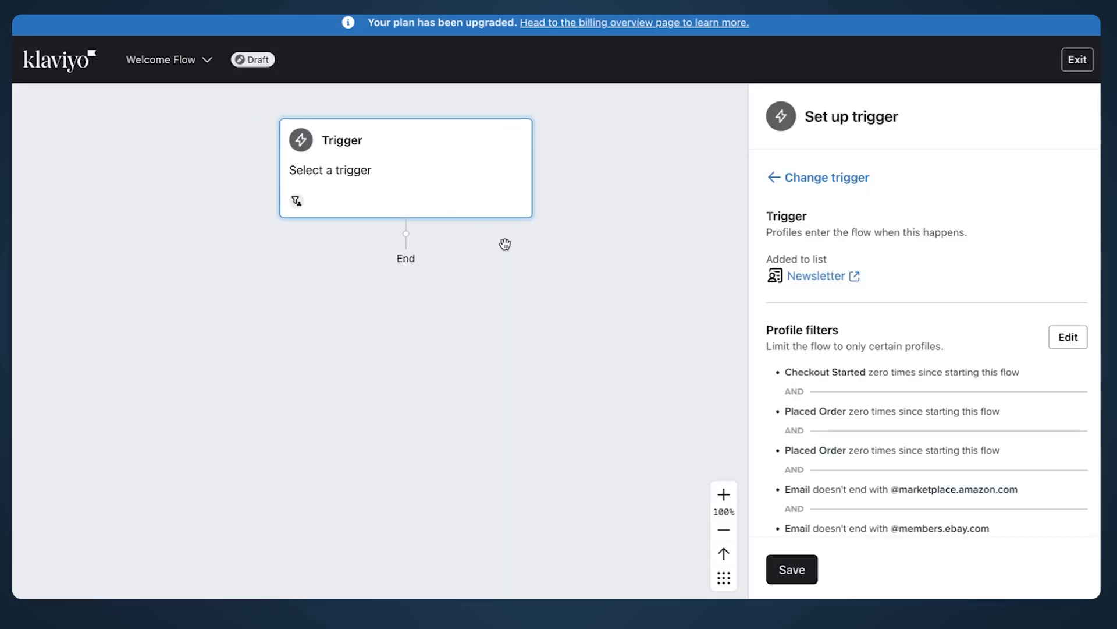
{"action": "left_click", "coordinate": [809, 570]}
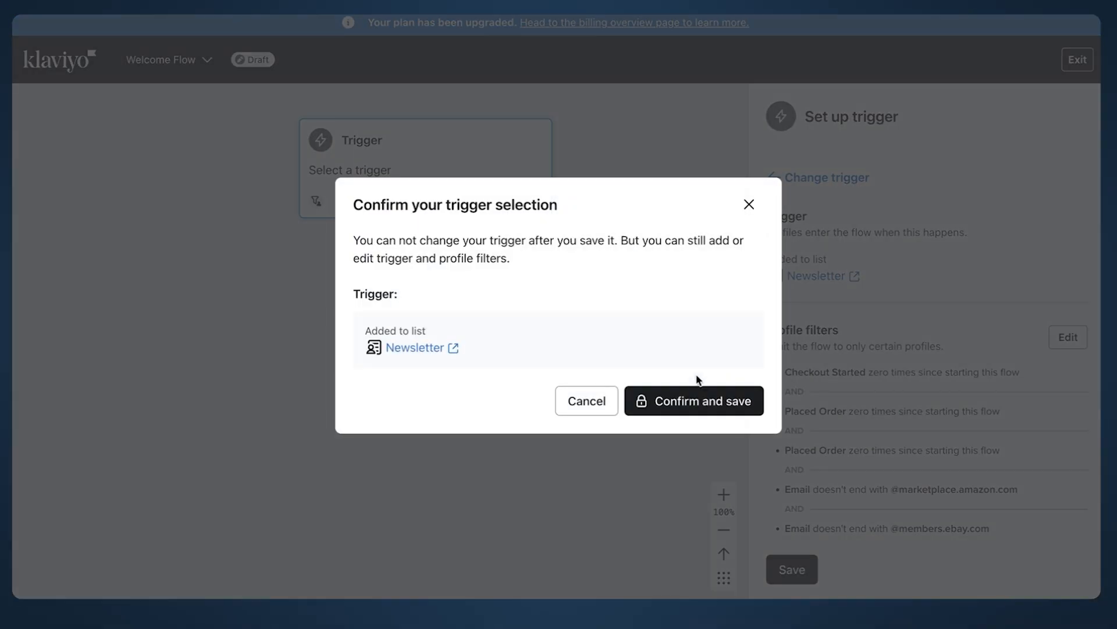
{"action": "left_click", "coordinate": [697, 415]}
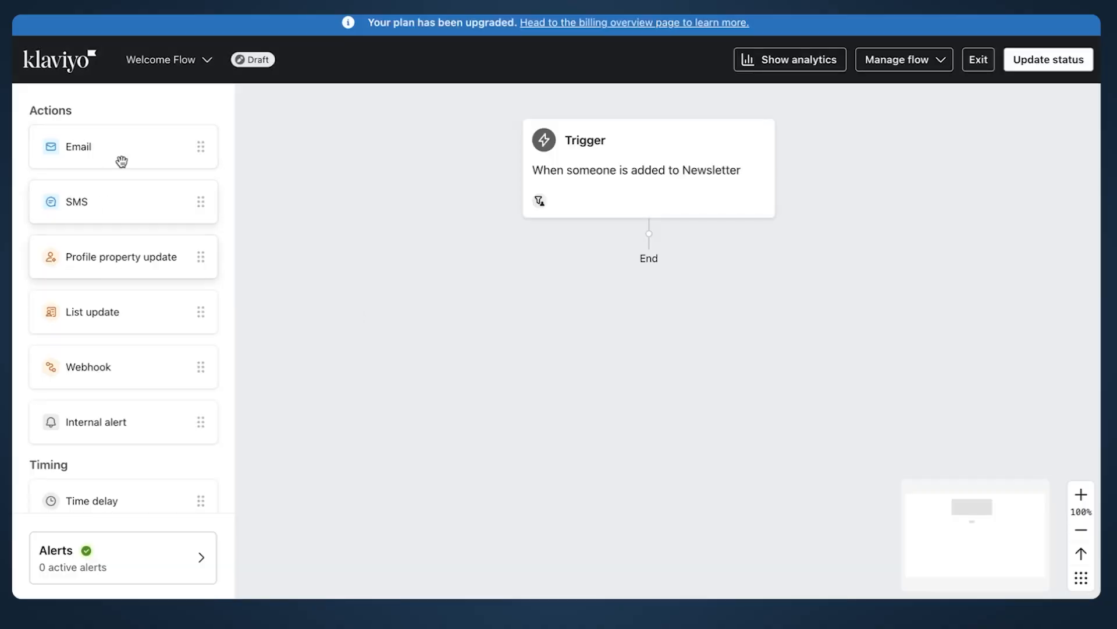
Step: Add Email #1 below the trigger and a Time delay below it
{"action": "left_click_drag", "start_coordinate": [122, 162], "coordinate": [618, 259]}
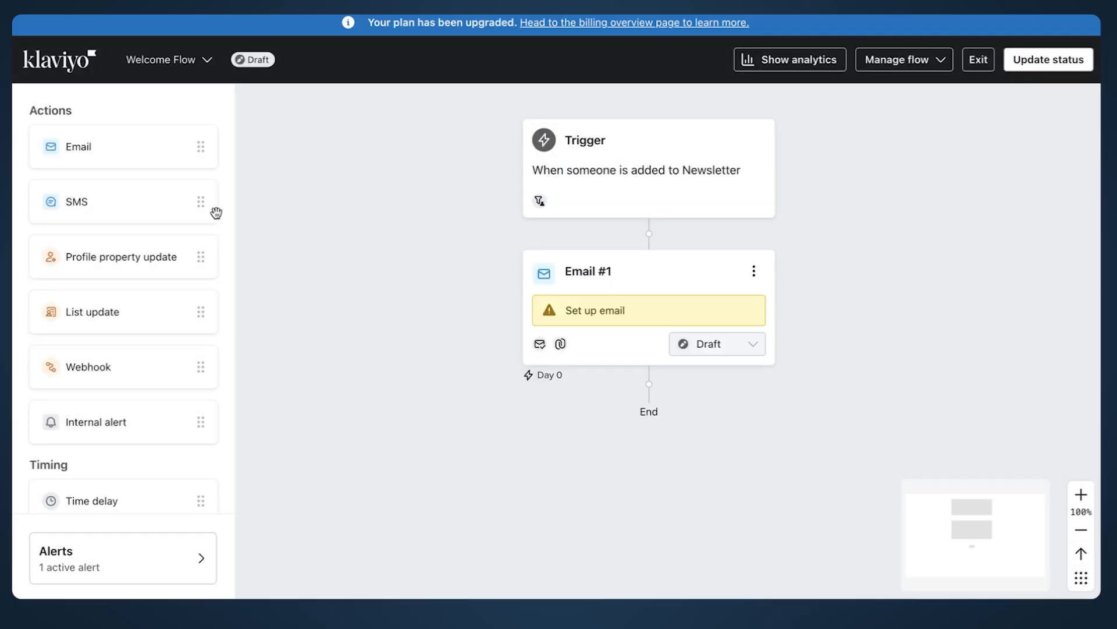
{"action": "scroll", "coordinate": [114, 329], "scroll_direction": "down", "scroll_amount": 1}
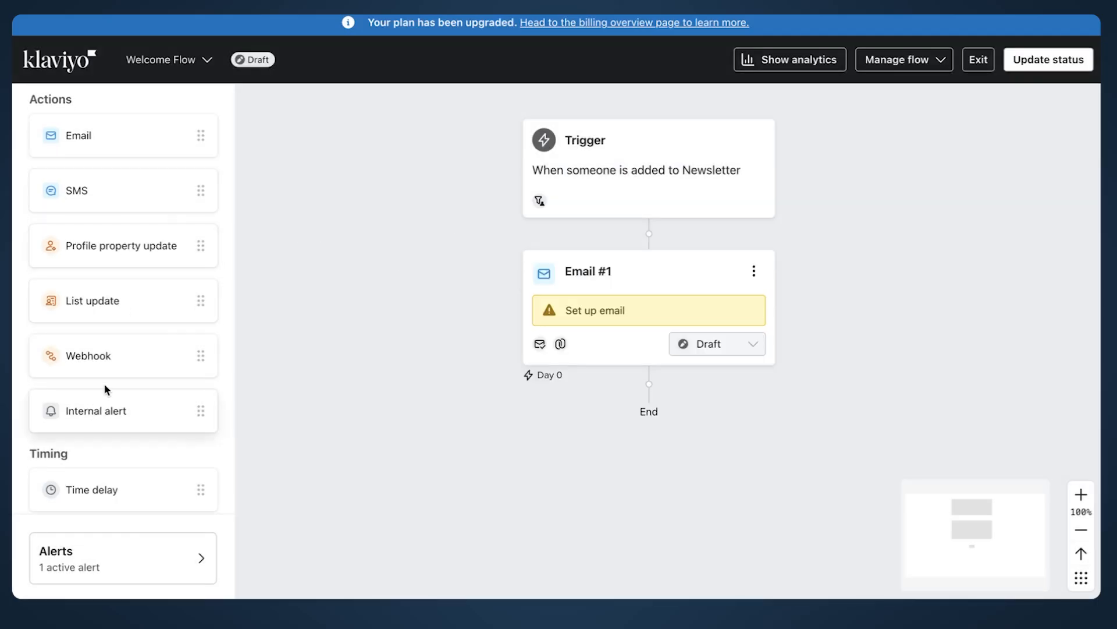
{"action": "scroll", "coordinate": [107, 379], "scroll_direction": "down", "scroll_amount": 2}
{"action": "left_click_drag", "start_coordinate": [99, 405], "coordinate": [677, 394]}
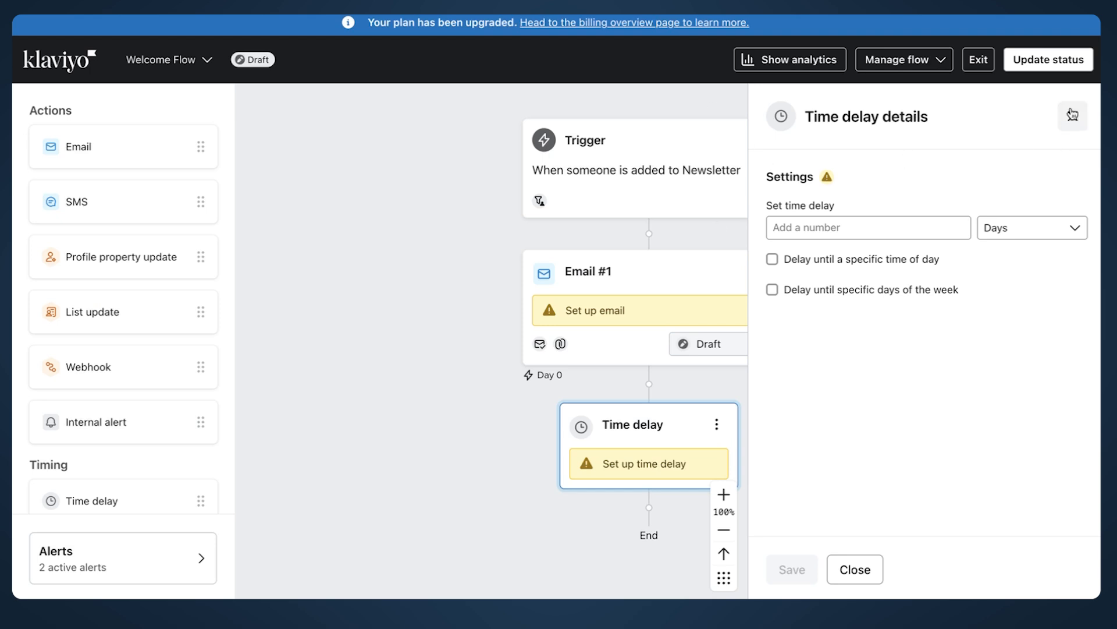
{"action": "left_click", "coordinate": [1073, 115]}
{"action": "scroll", "coordinate": [717, 395], "scroll_direction": "down", "scroll_amount": 5}
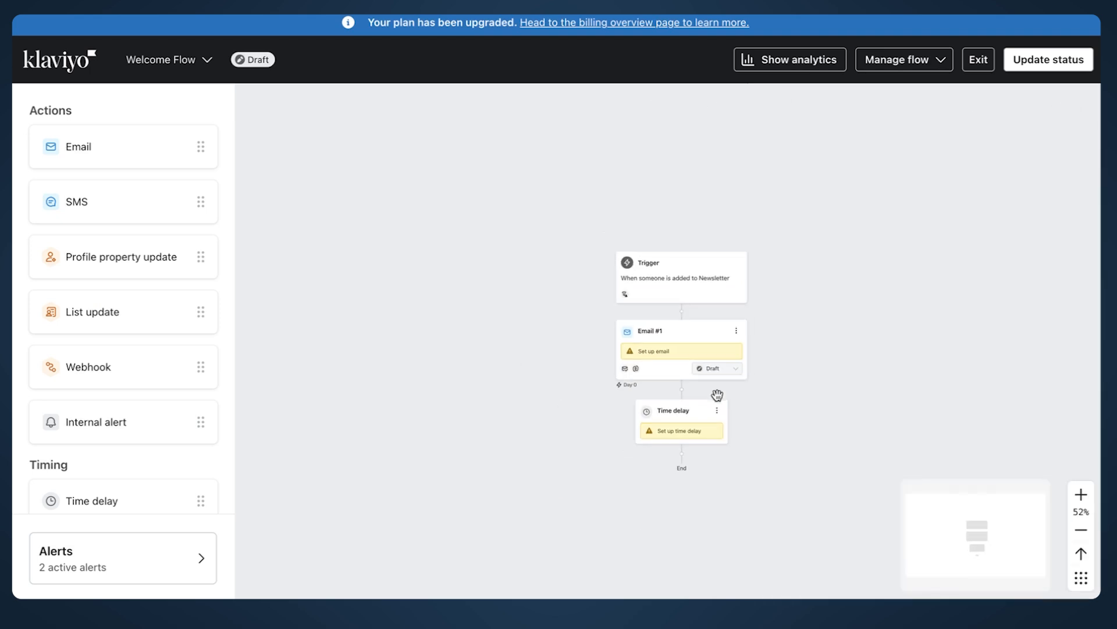